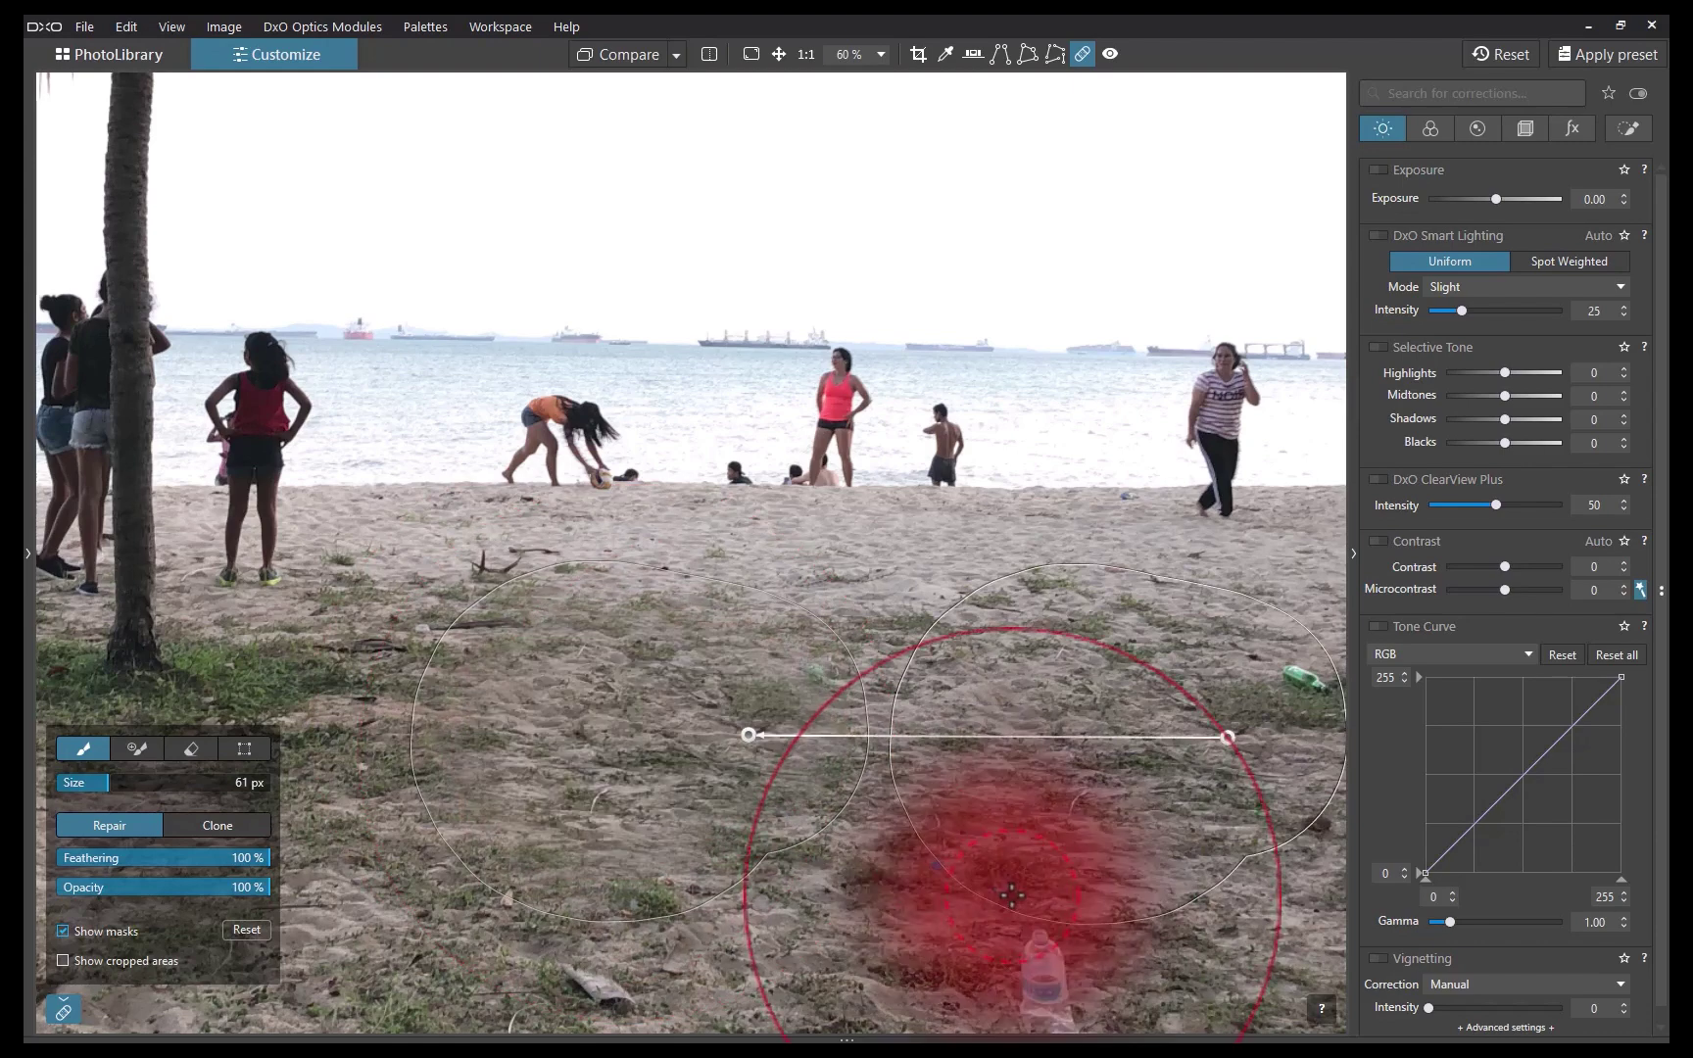
- Move the first repair's source onto clean sand and paint a second repair over sand debris
mouse_move(1227, 737)
left_mouse_down()
mouse_move(1229, 686)
mouse_move(1231, 761)
mouse_move(1268, 655)
mouse_move(1239, 749)
left_mouse_up()
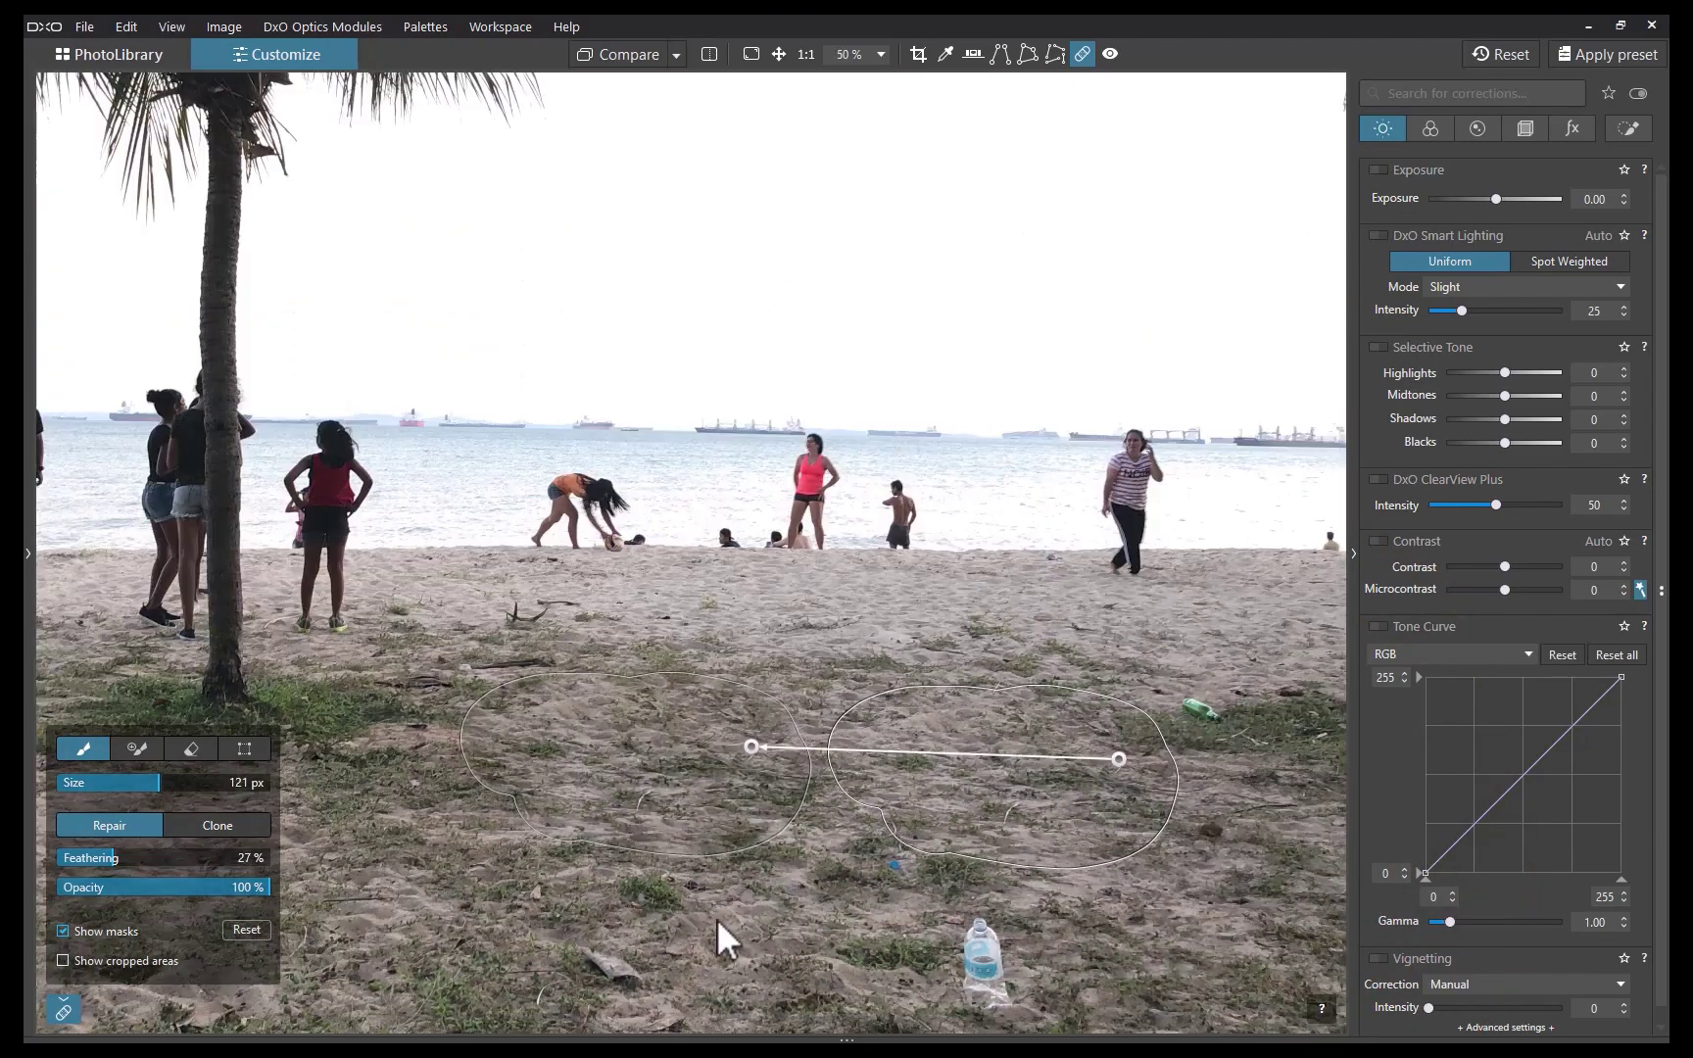
scroll(786, 511, "up", 3)
left_click(831, 812)
left_click_drag(495, 847, 495, 848)
- Lower the repair brush's feathering
scroll(926, 850, "down", 2)
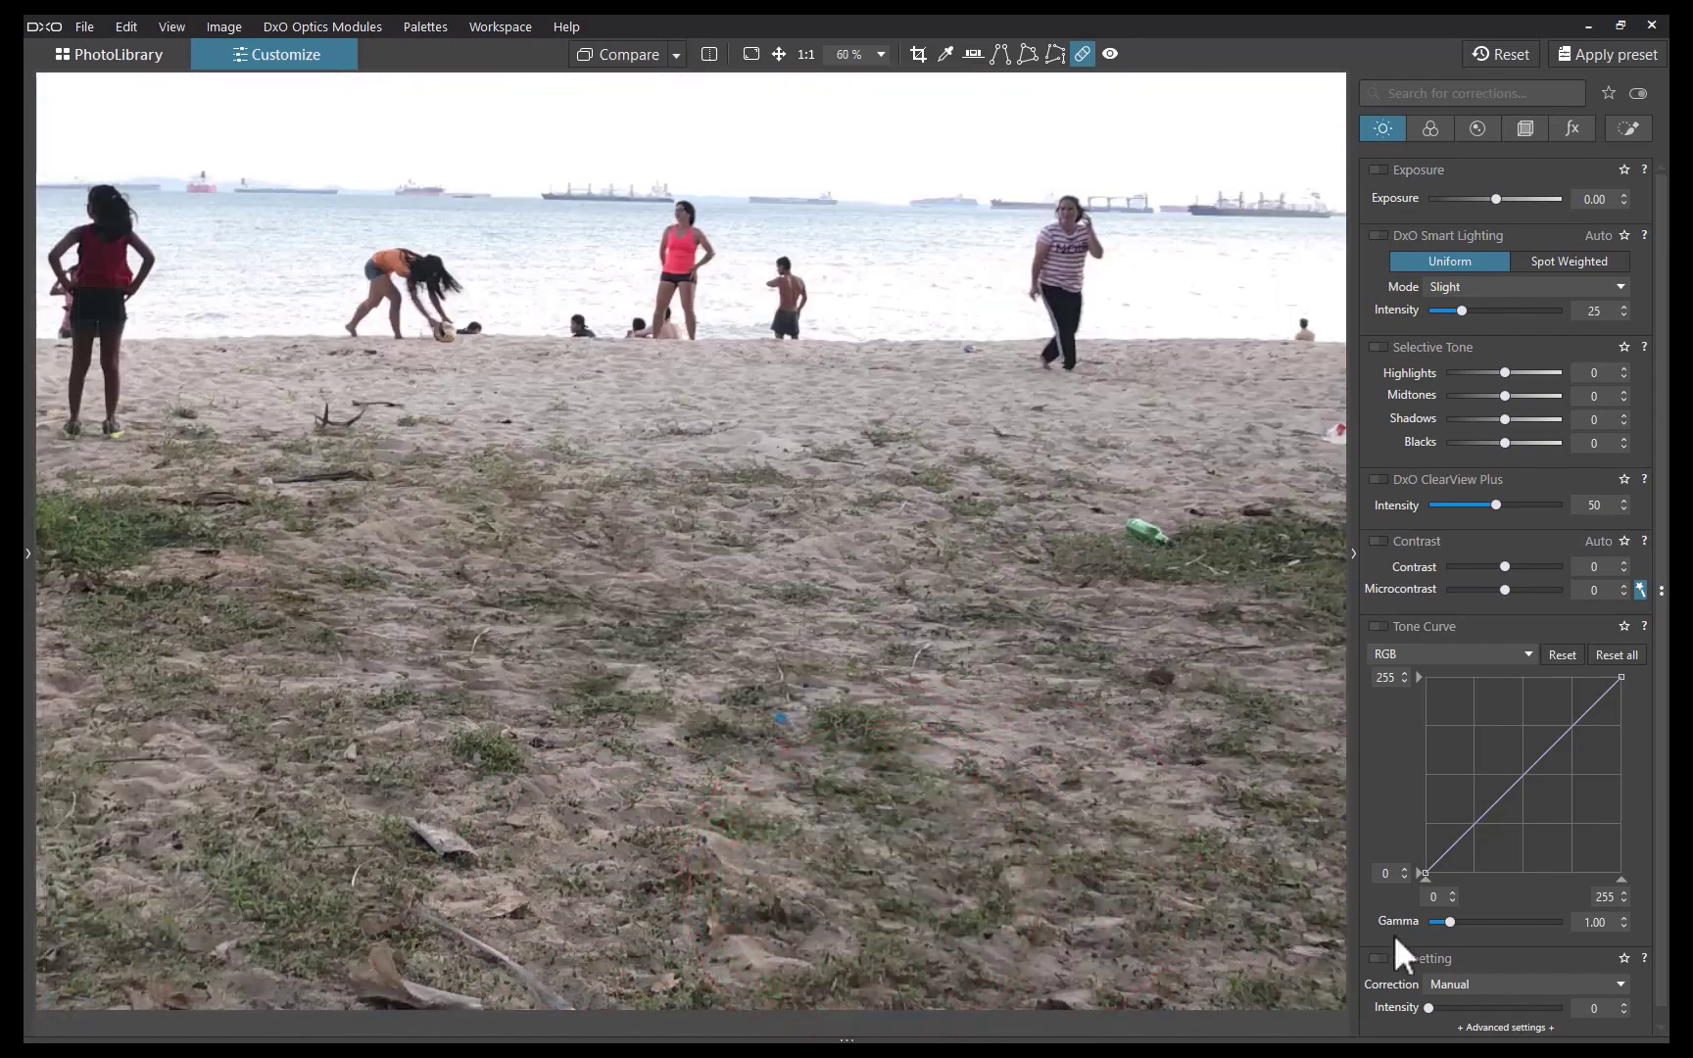
scroll(900, 824, "up", 2)
left_click_drag(1046, 839, 649, 423)
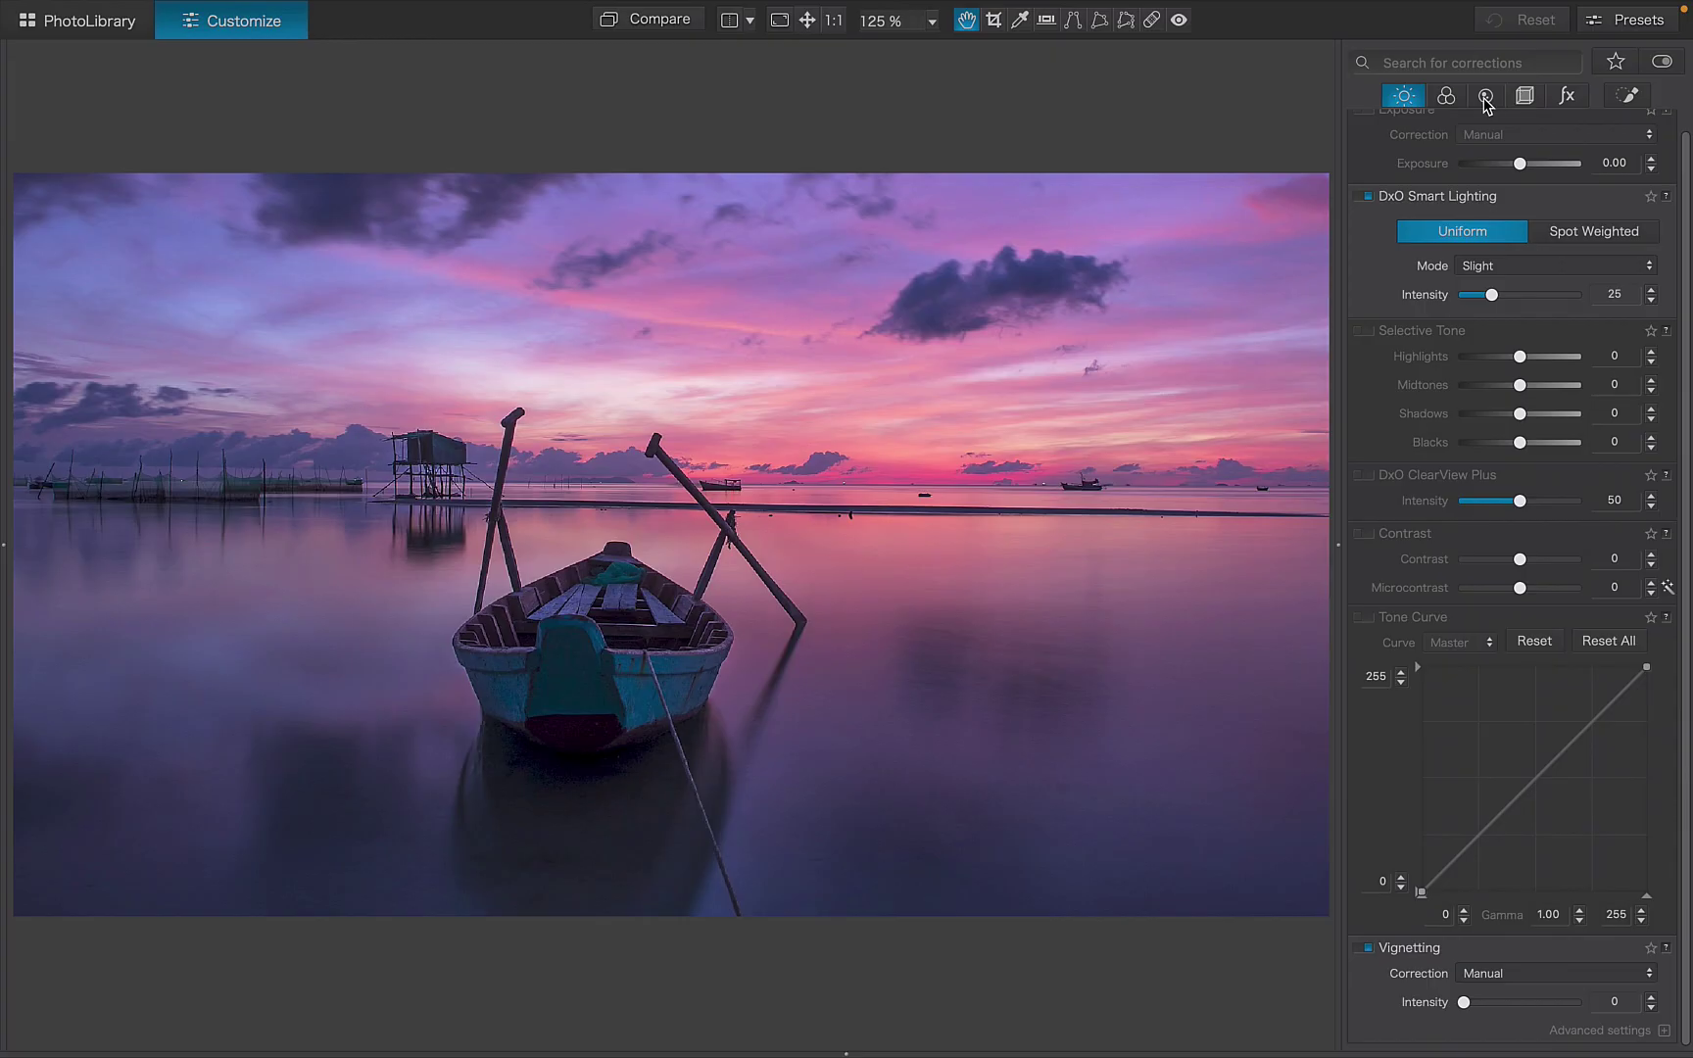
- Show the Detail settings and enable the ReTouch palette for the rock seascape
left_click(1485, 104)
left_click(1365, 781)
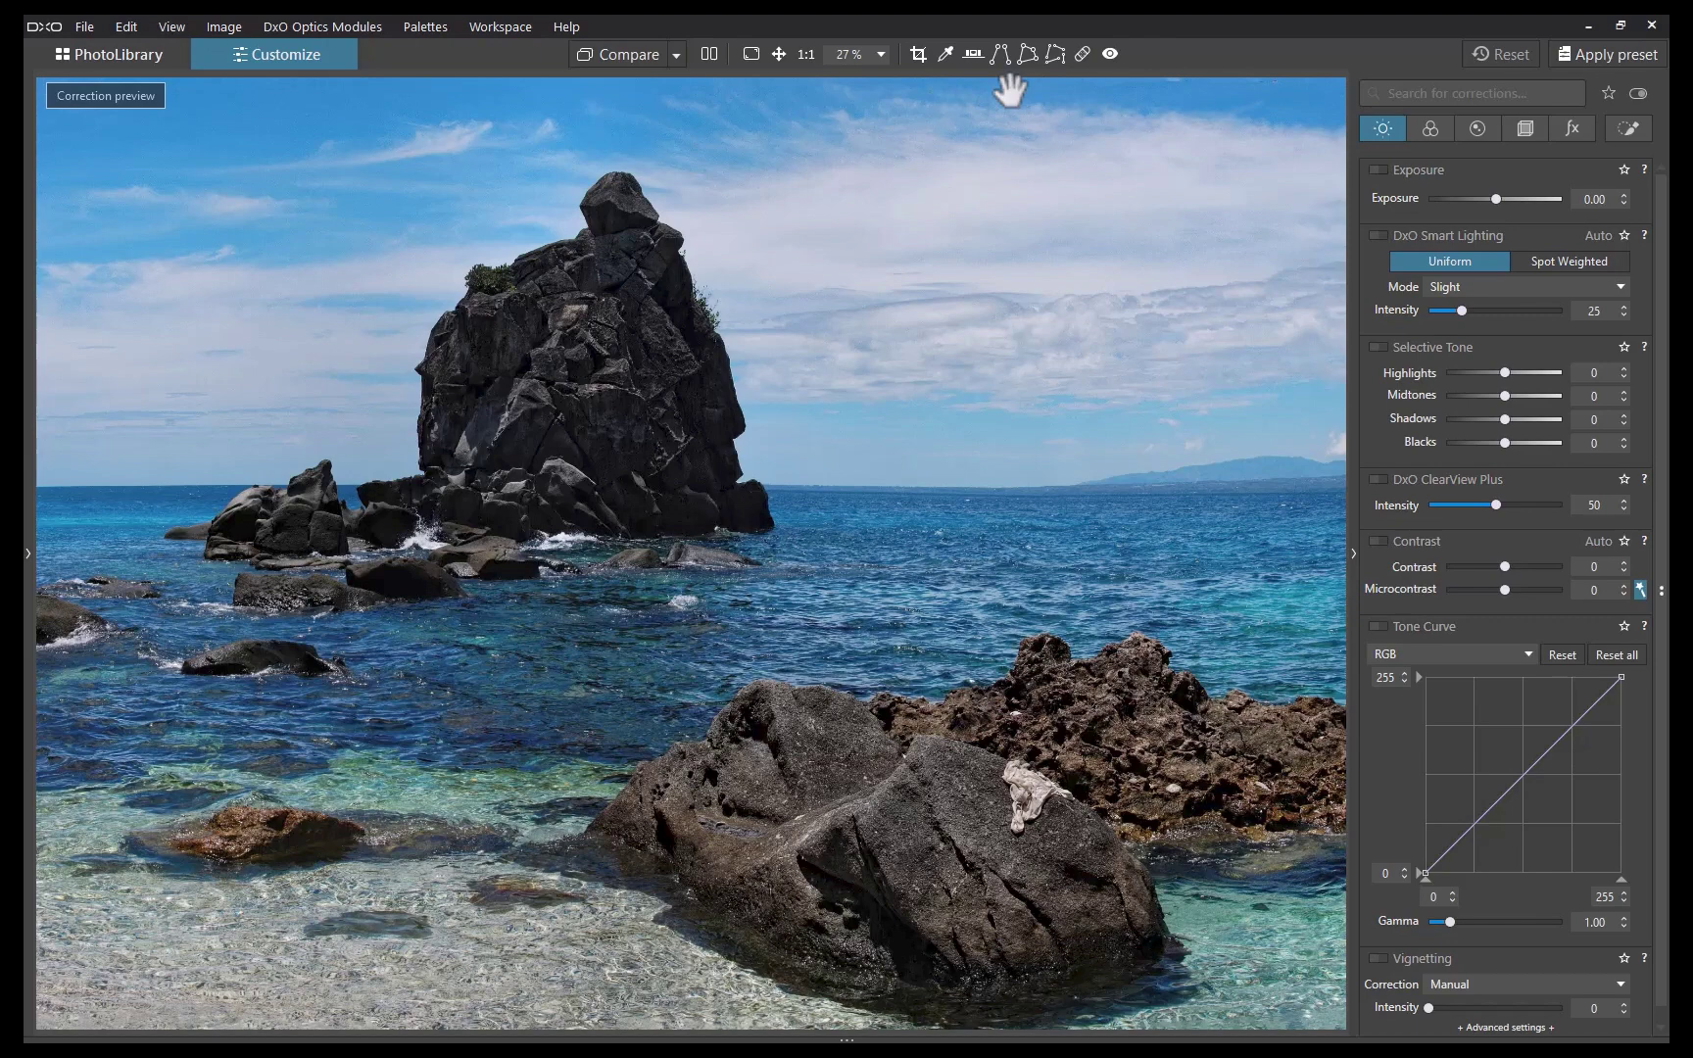
- Select the retouch brush, ready for a 141 px Clone on the cloth
left_click(1081, 54)
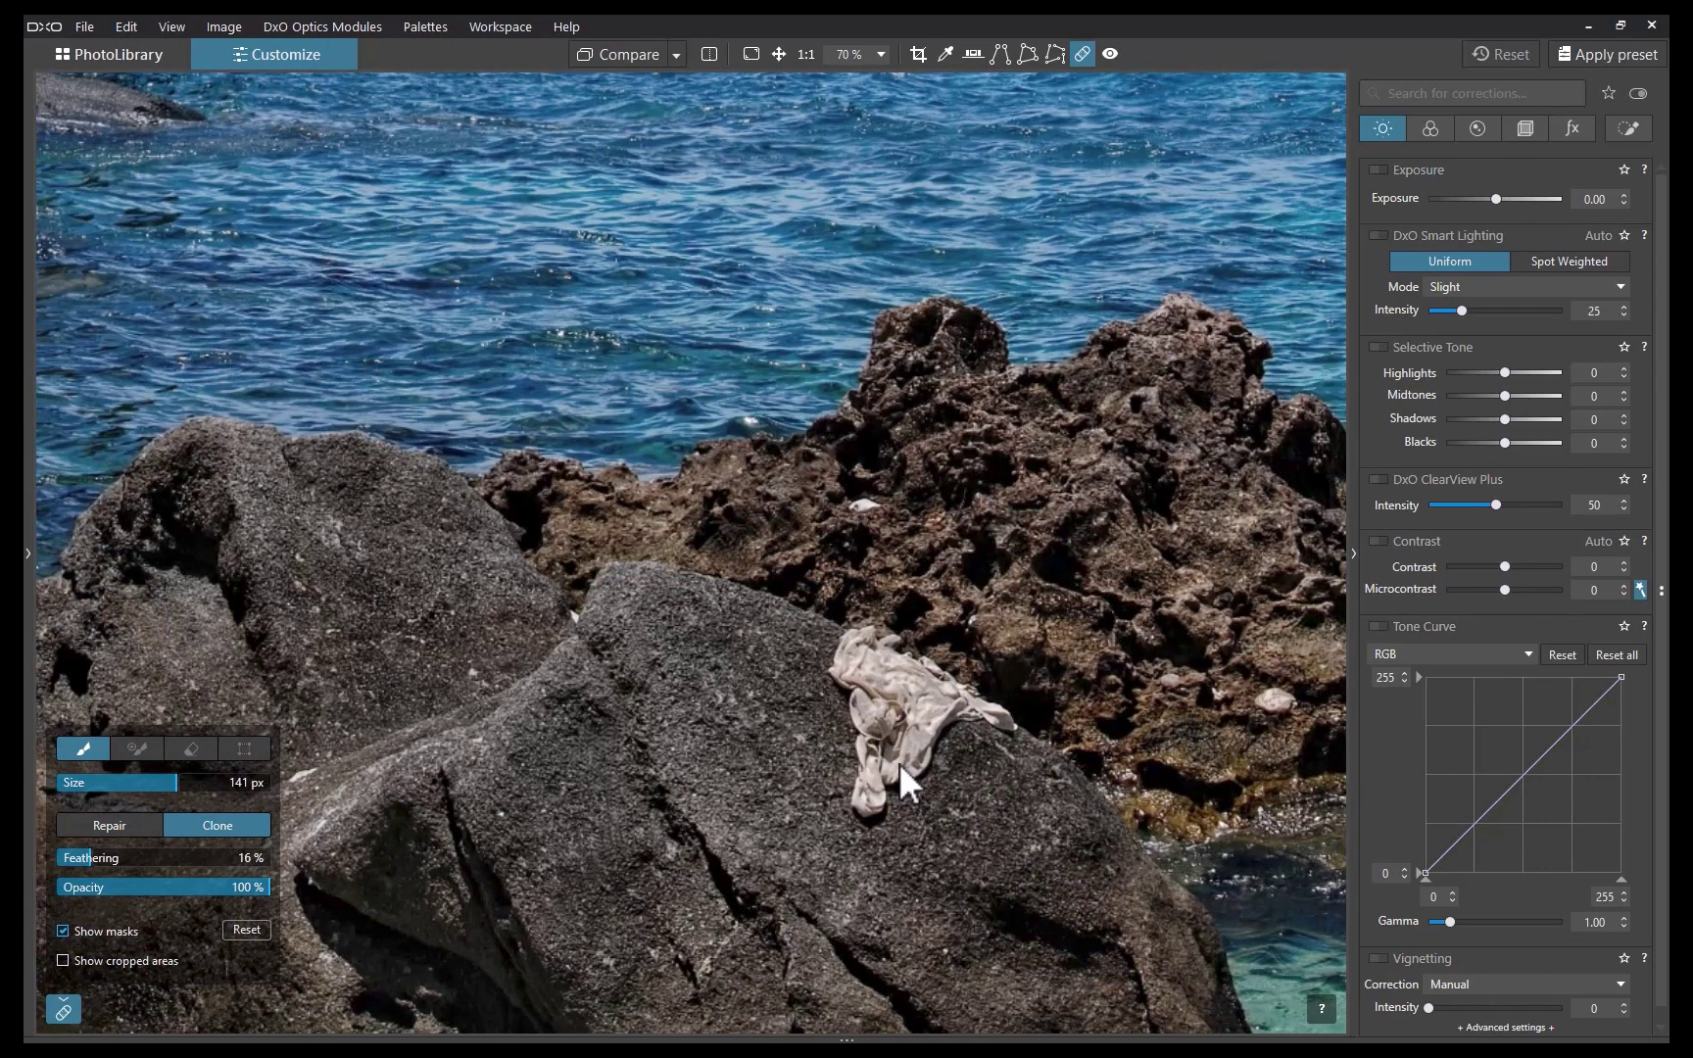
- Paint the clone brush over the white cloth on the foreground rock
mouse_move(899, 764)
left_mouse_down()
mouse_move(962, 732)
mouse_move(890, 677)
left_mouse_up()
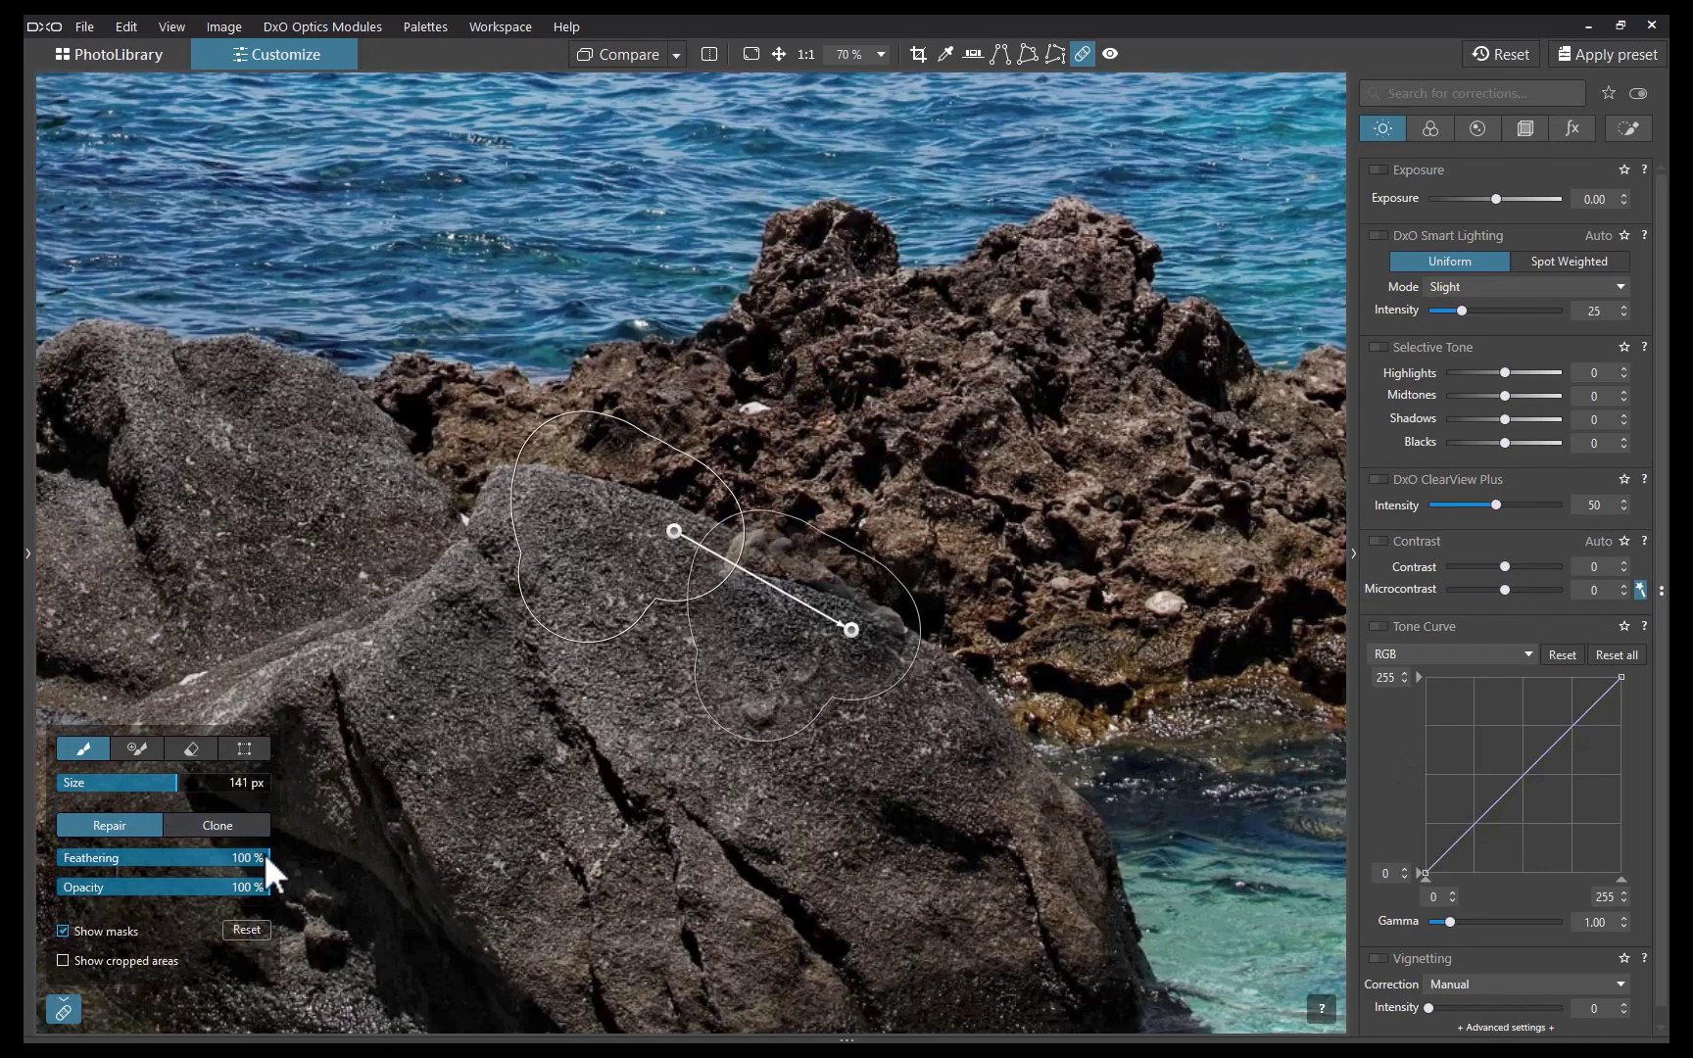
- Try the rock patch's feathering at 0% and 100%, finally settling on 16%
mouse_move(266, 858)
left_mouse_down()
mouse_move(23, 846)
mouse_move(340, 851)
left_mouse_up()
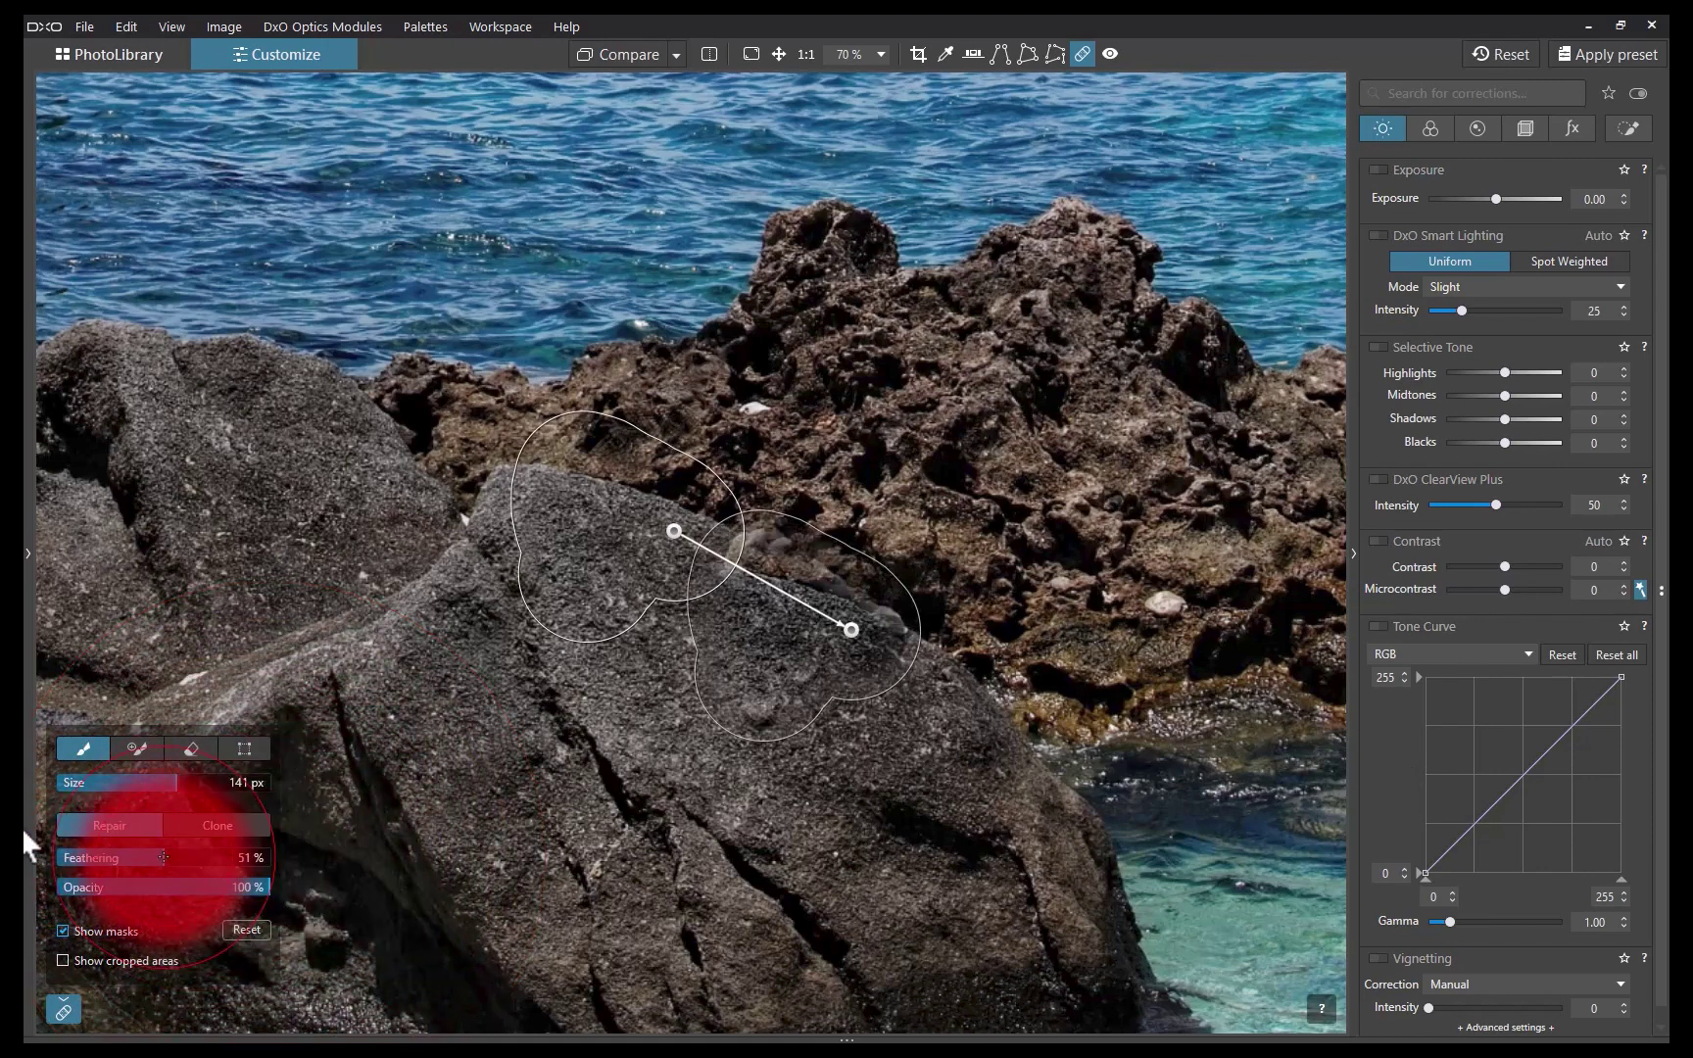
mouse_move(22, 827)
left_mouse_down()
mouse_move(217, 831)
mouse_move(34, 852)
mouse_move(277, 856)
mouse_move(24, 852)
mouse_move(342, 857)
left_mouse_up()
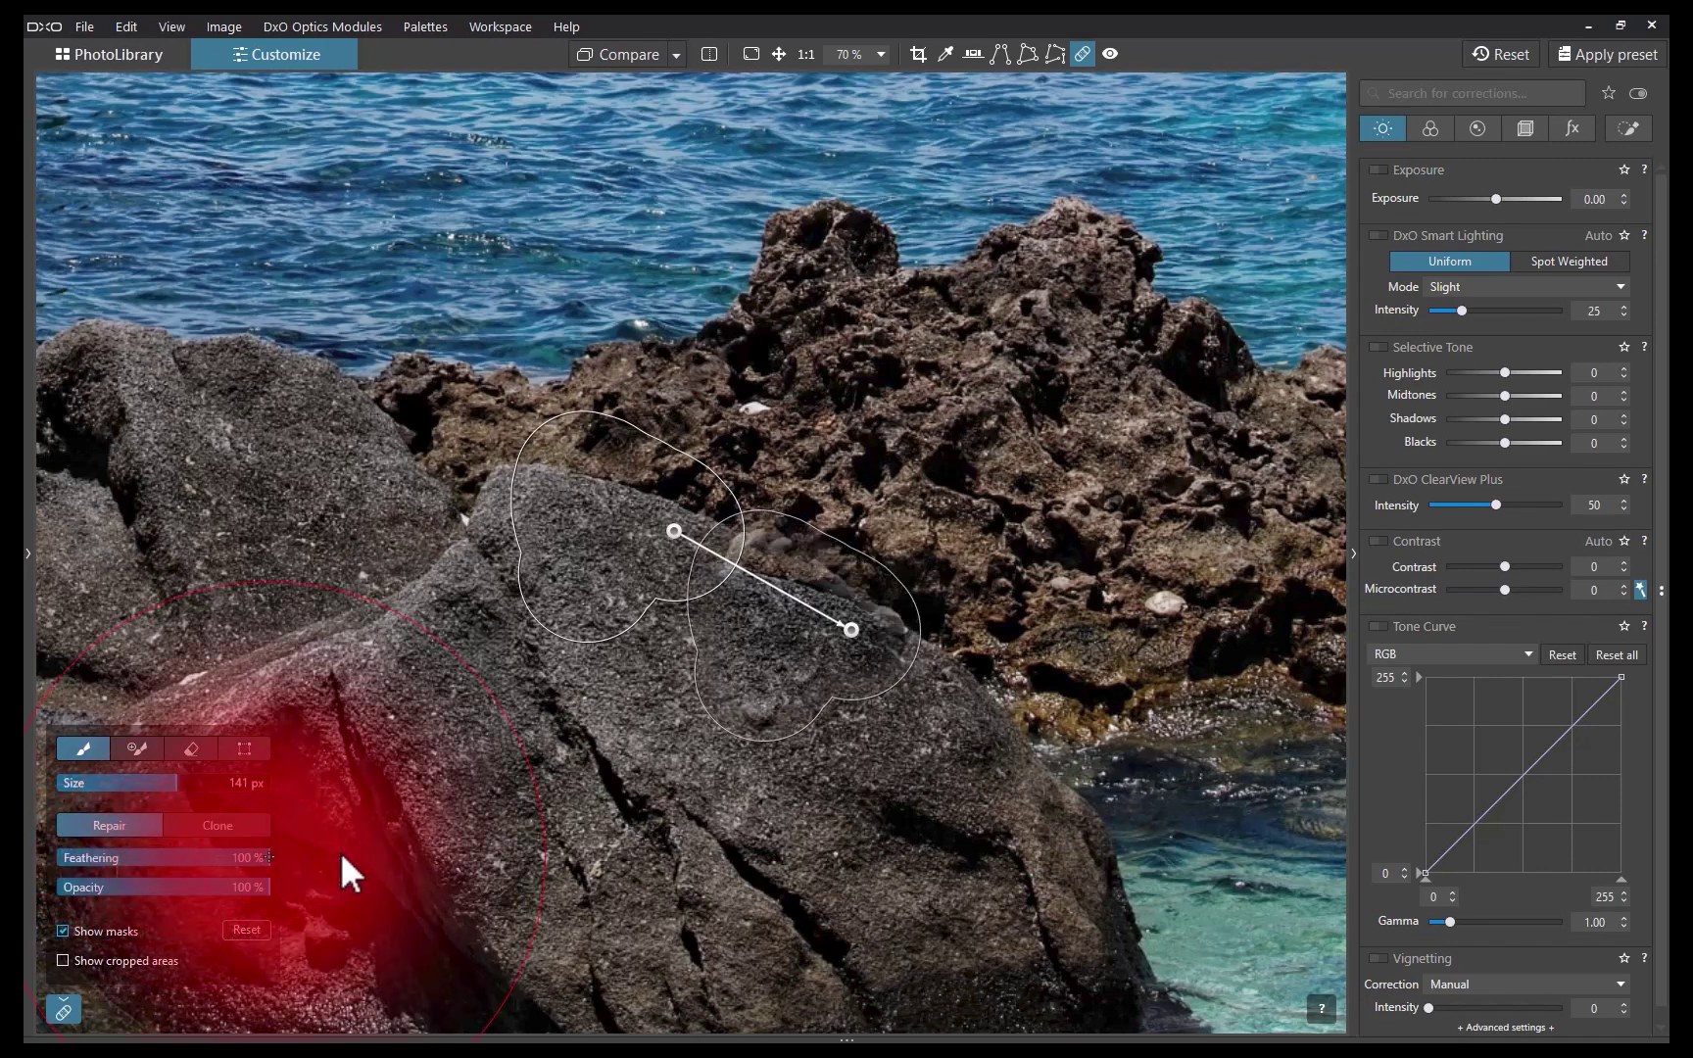
left_click_drag(340, 852, 21, 829)
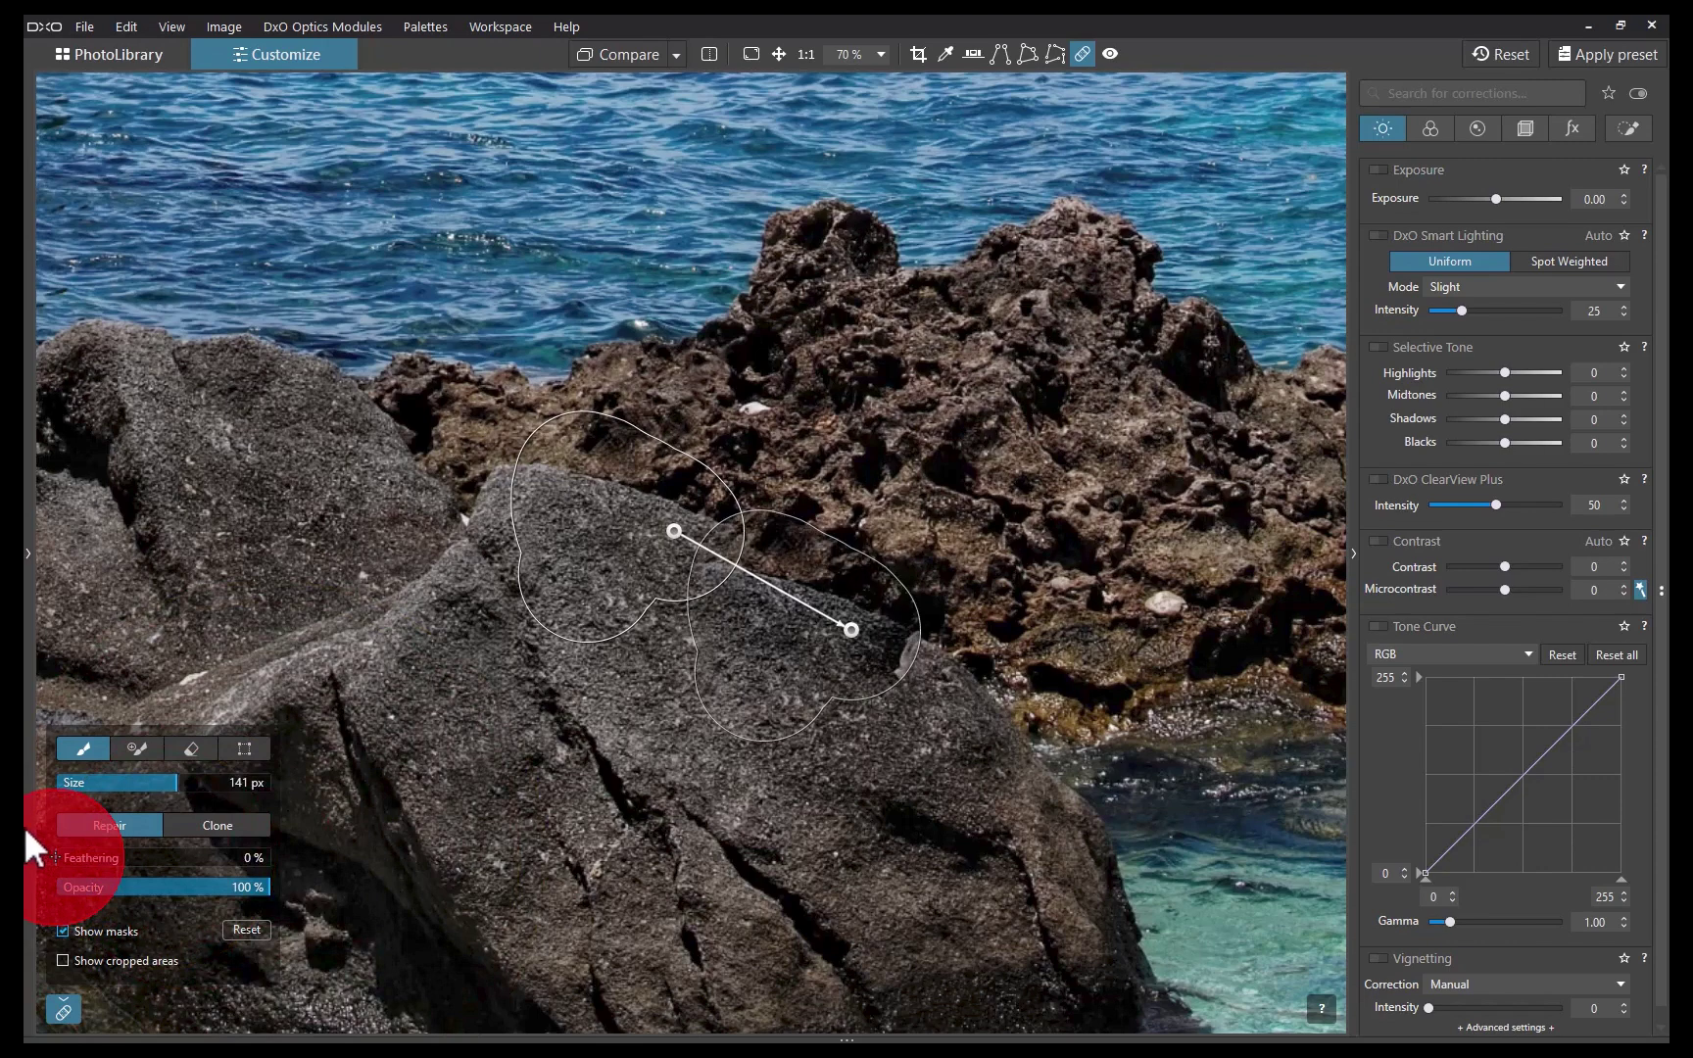
left_click_drag(24, 825, 91, 853)
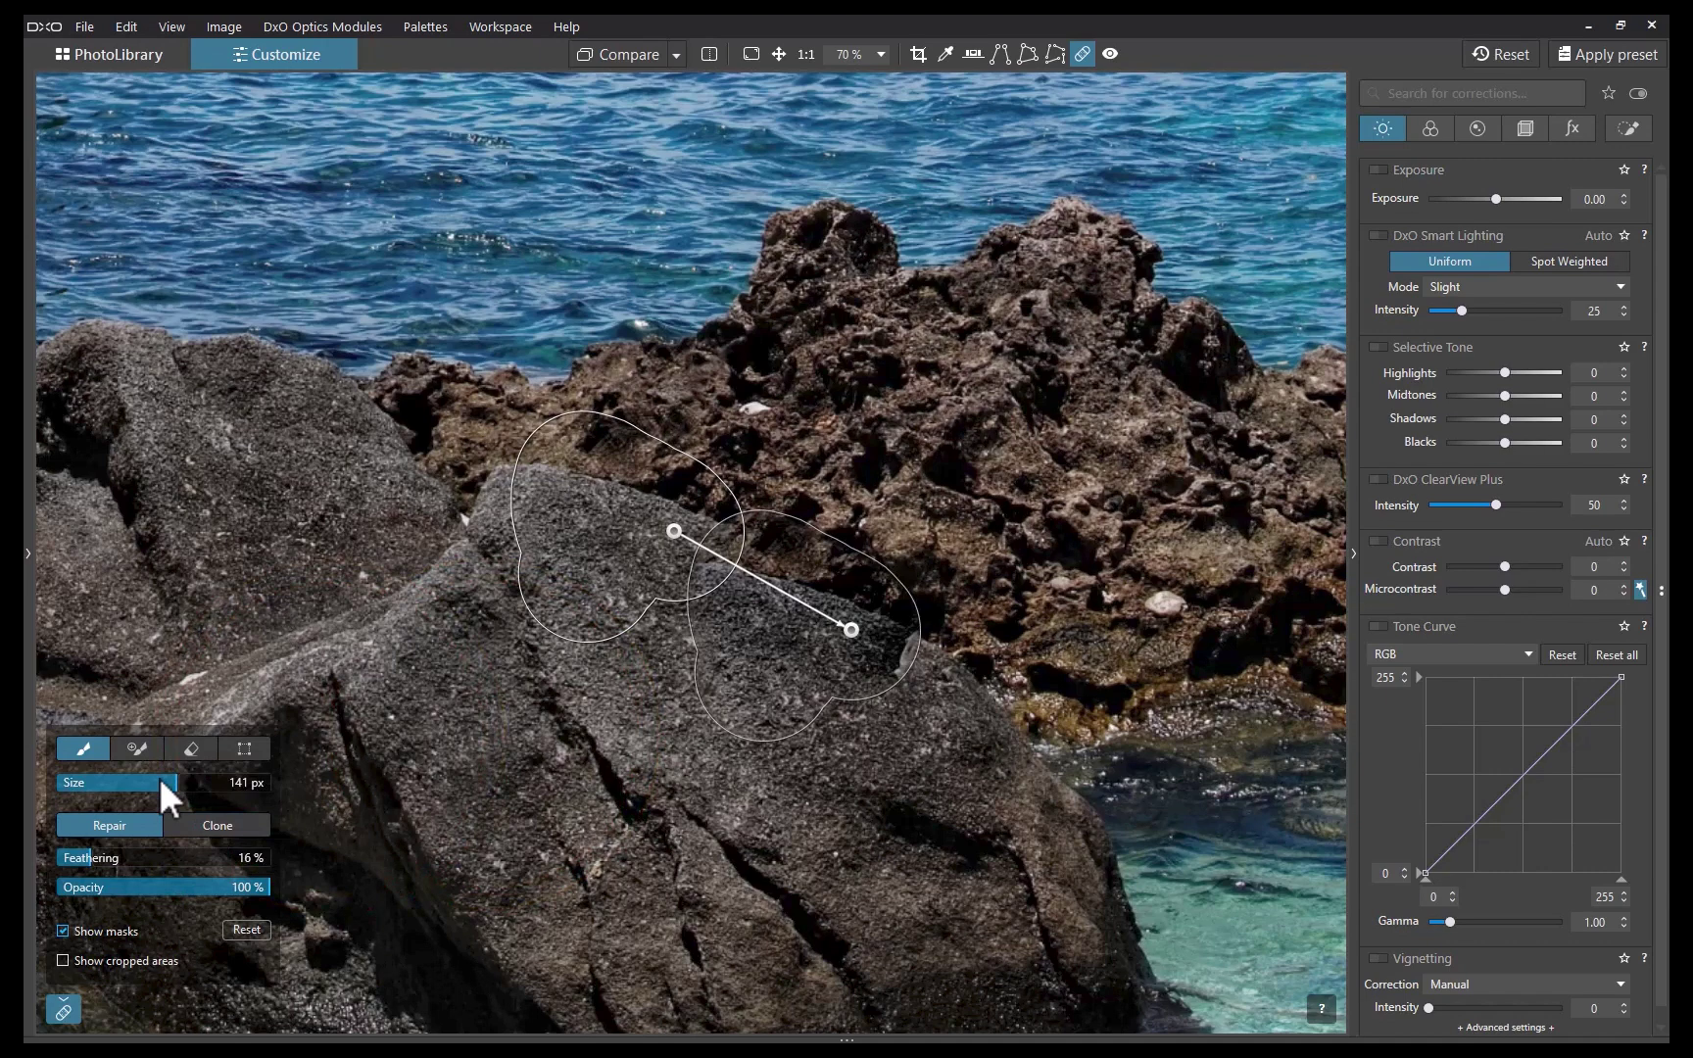
- Rotate the patch's source area slightly clockwise and nudge it left and down
left_click(244, 749)
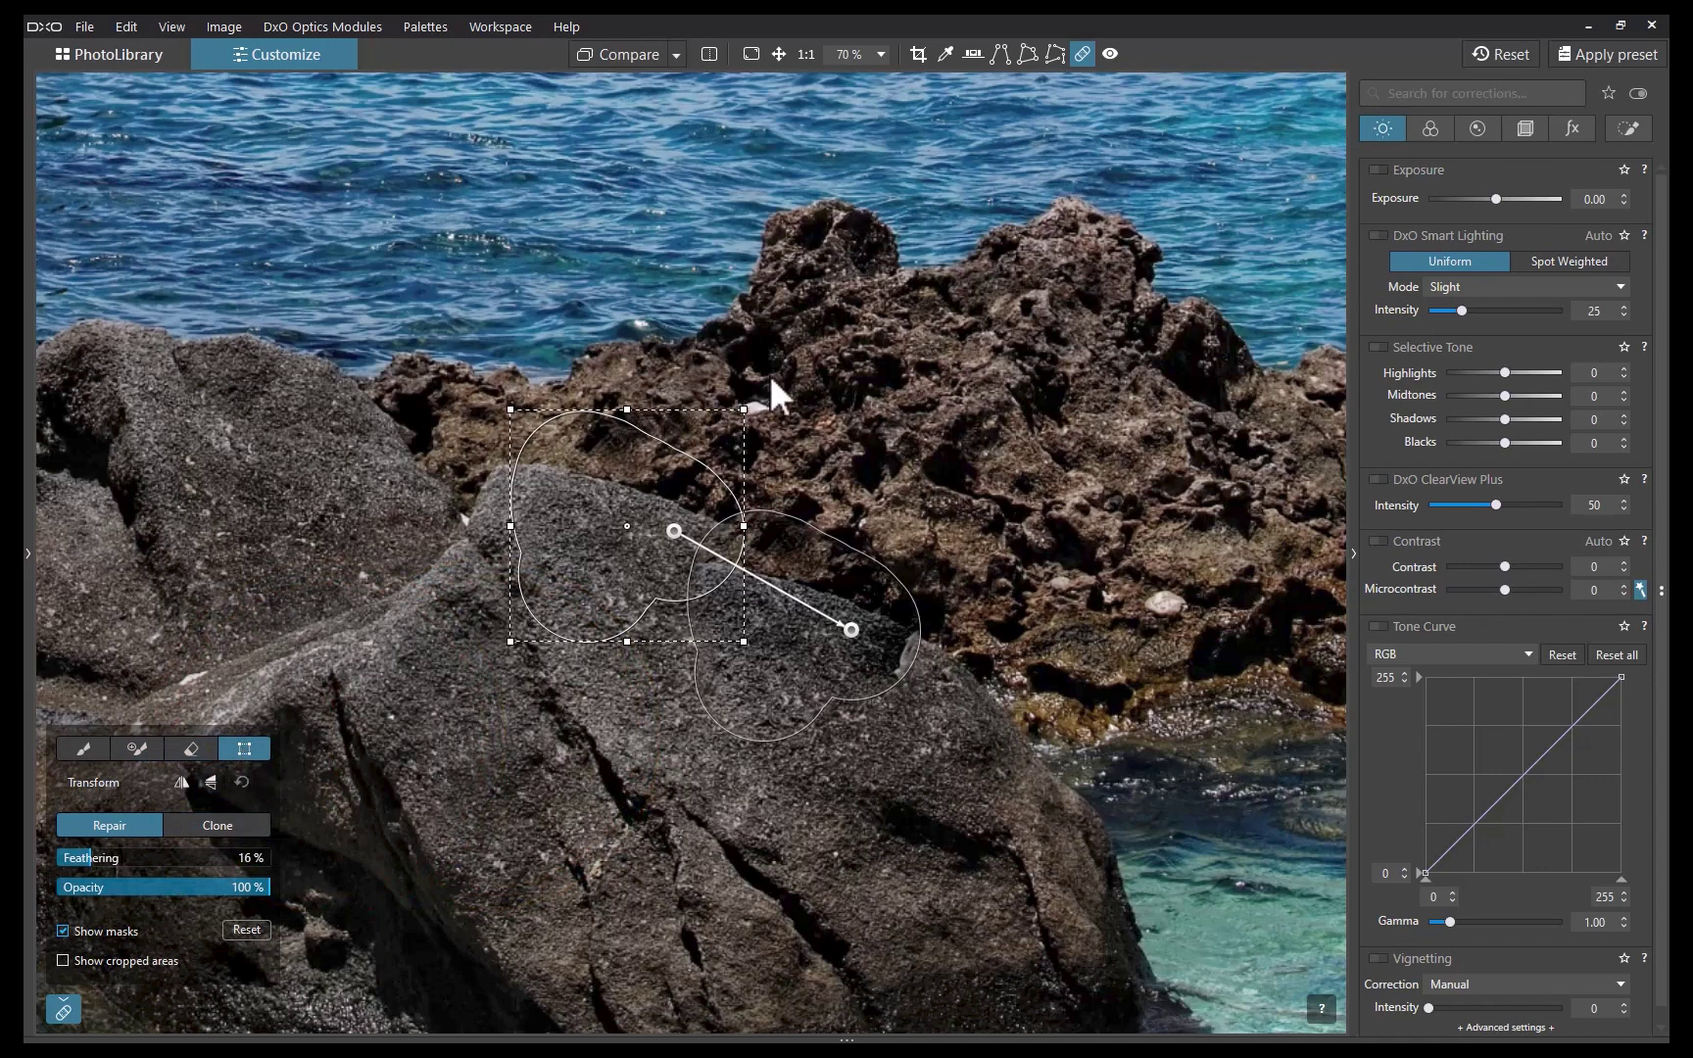
mouse_move(768, 388)
left_mouse_down()
mouse_move(755, 348)
mouse_move(692, 295)
mouse_move(745, 375)
left_mouse_up()
mouse_move(675, 523)
left_mouse_down()
mouse_move(673, 559)
mouse_move(665, 542)
left_mouse_up()
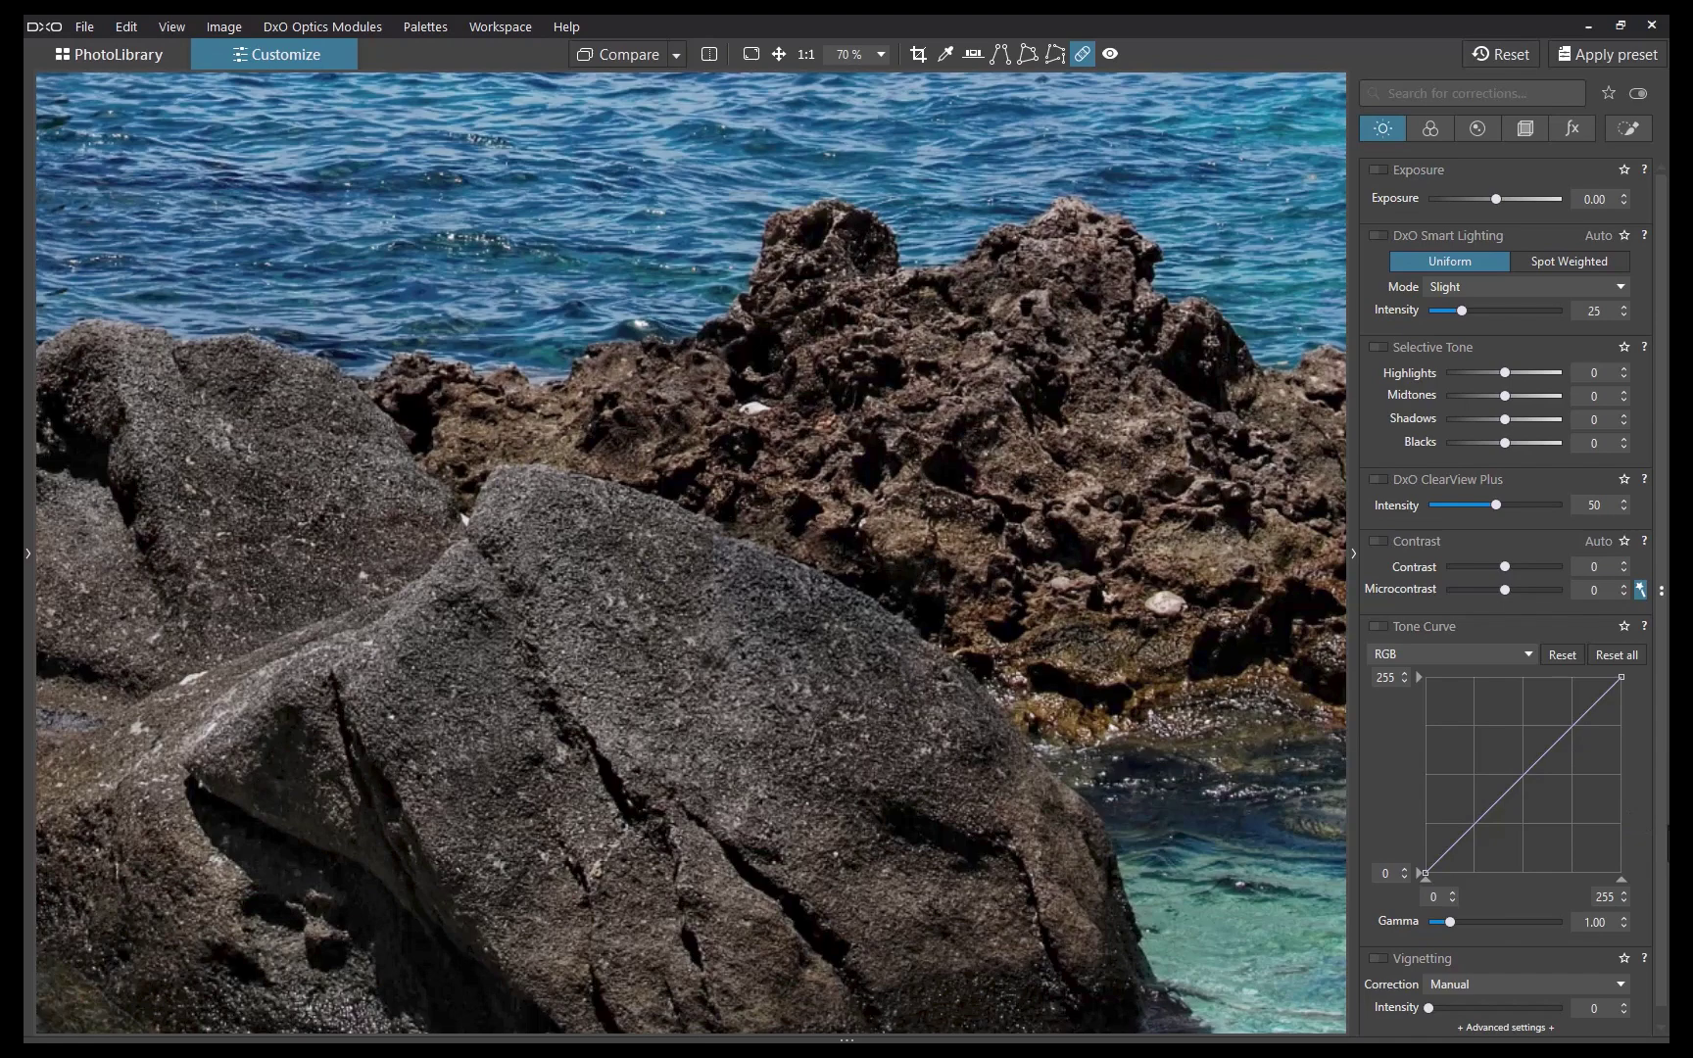
- Paint a Repair patch over the white and red bags and lower its feathering to 27%
scroll(1063, 670, "down", 4)
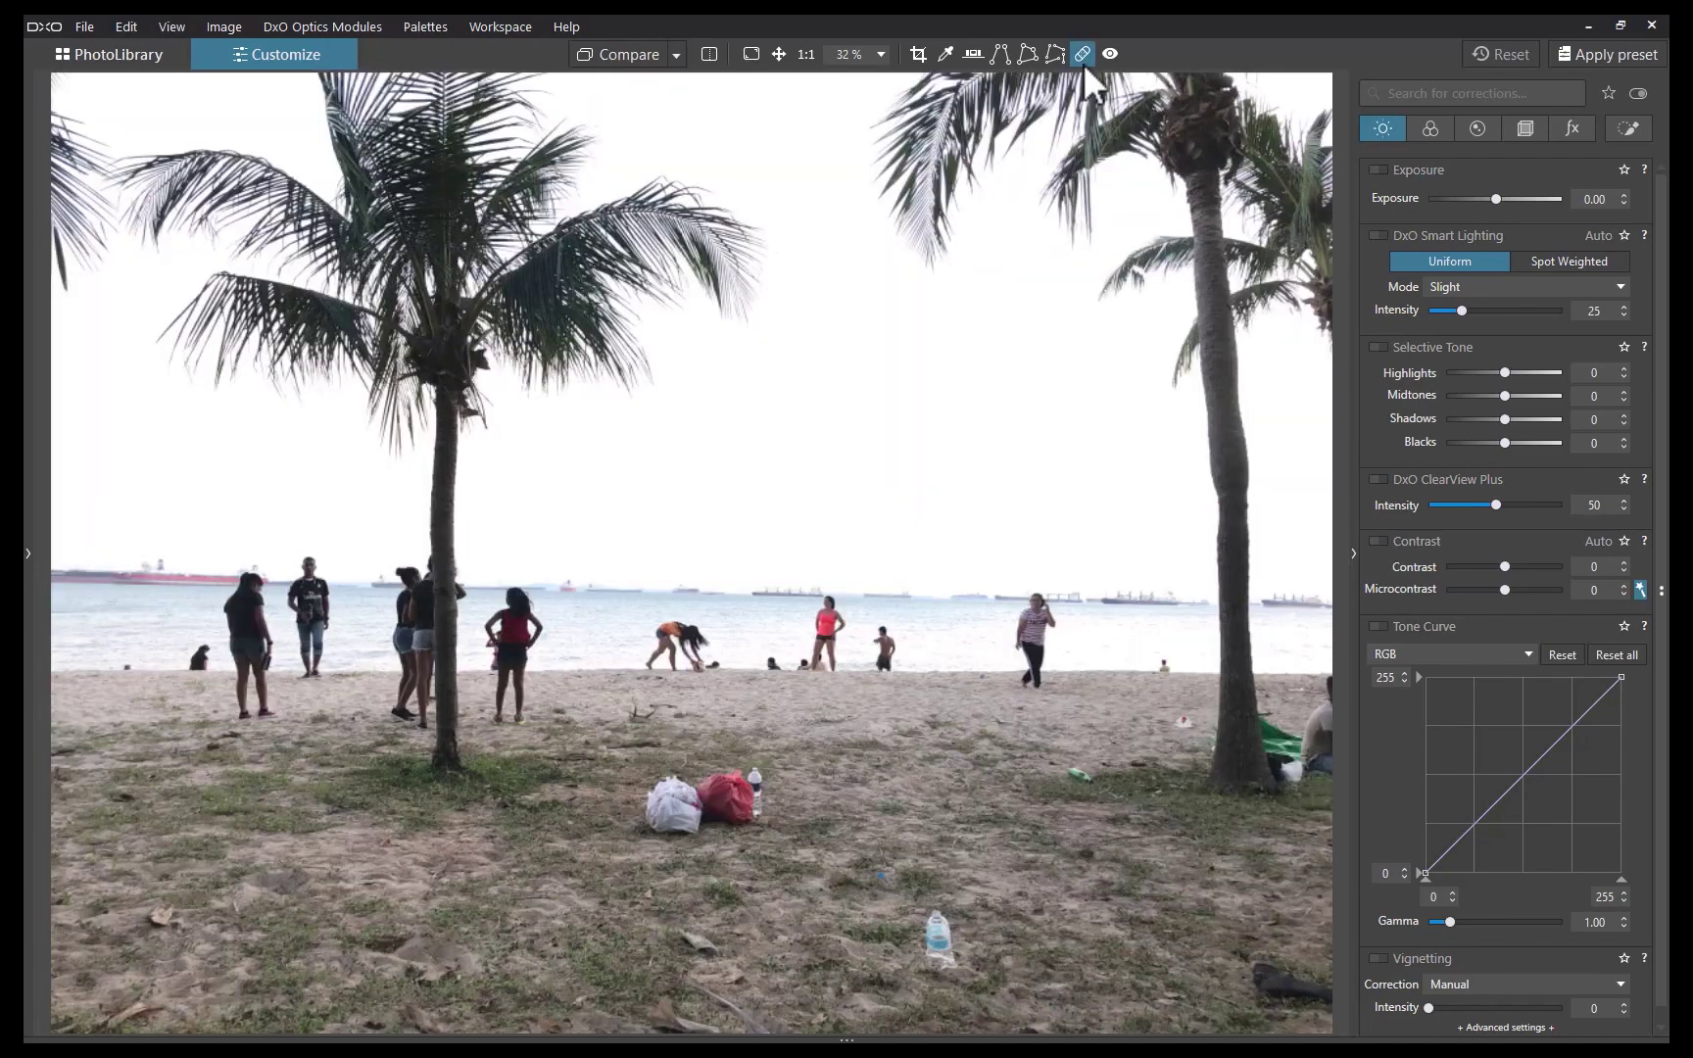
scroll(468, 906, "up", 2)
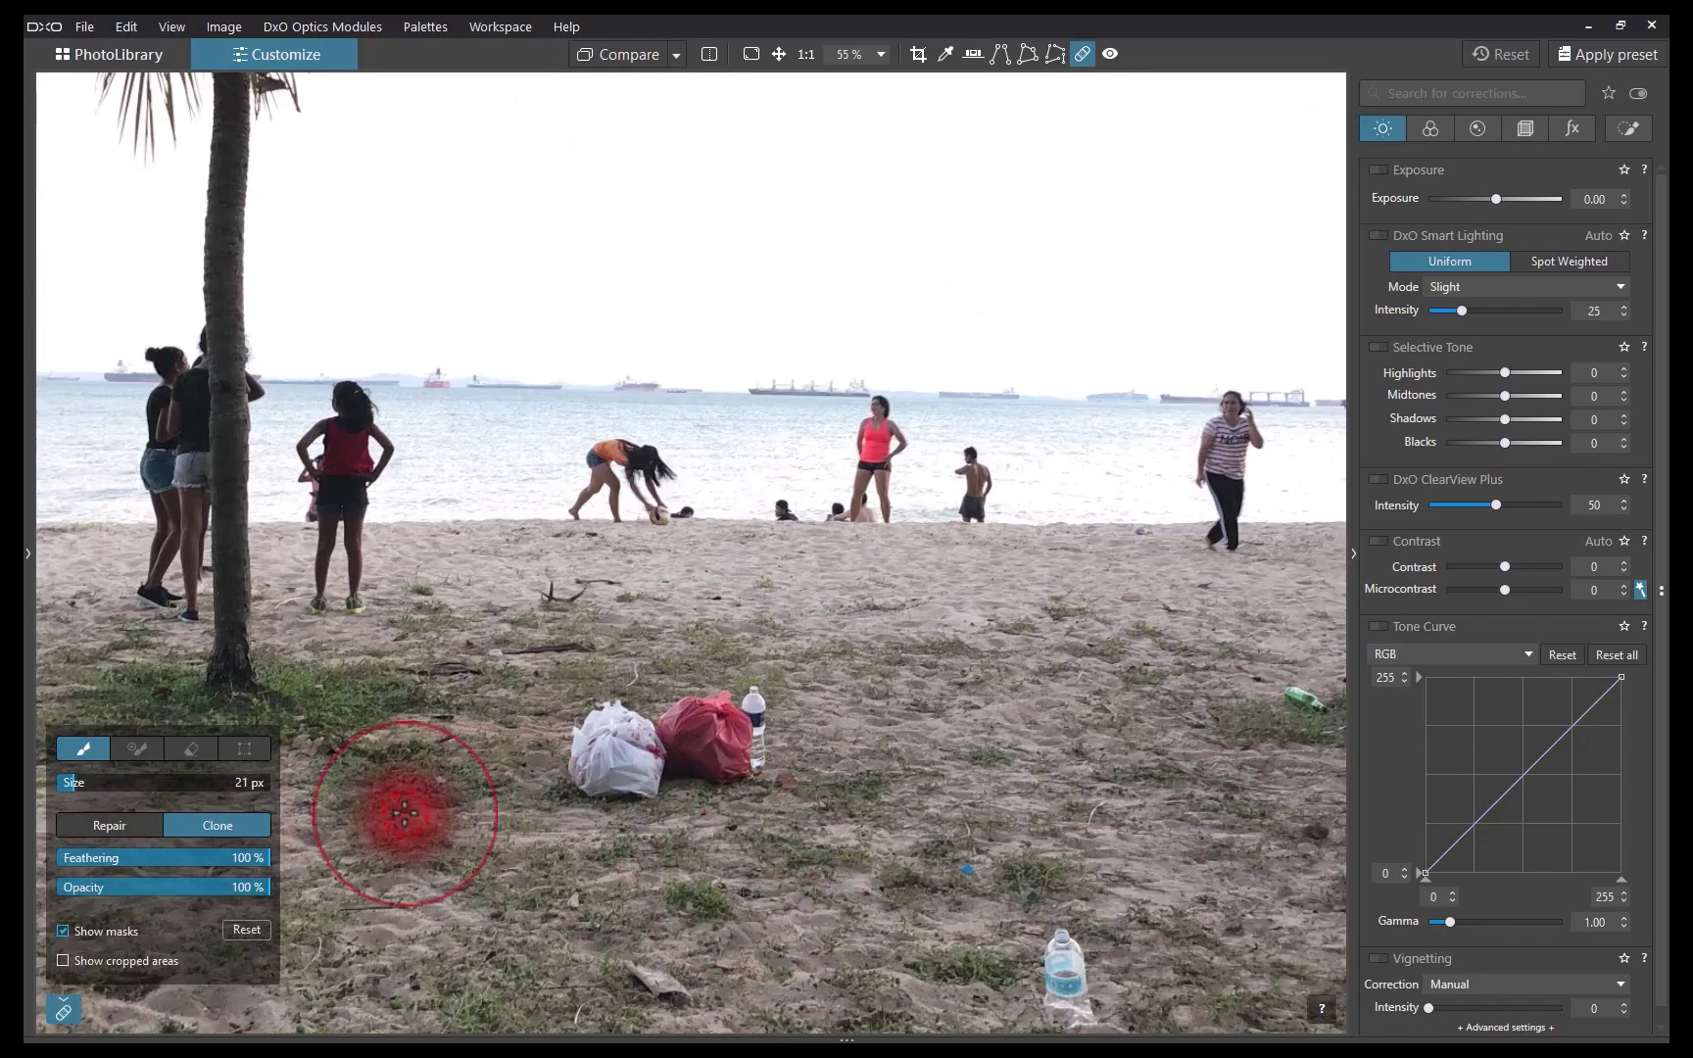
left_click(104, 822)
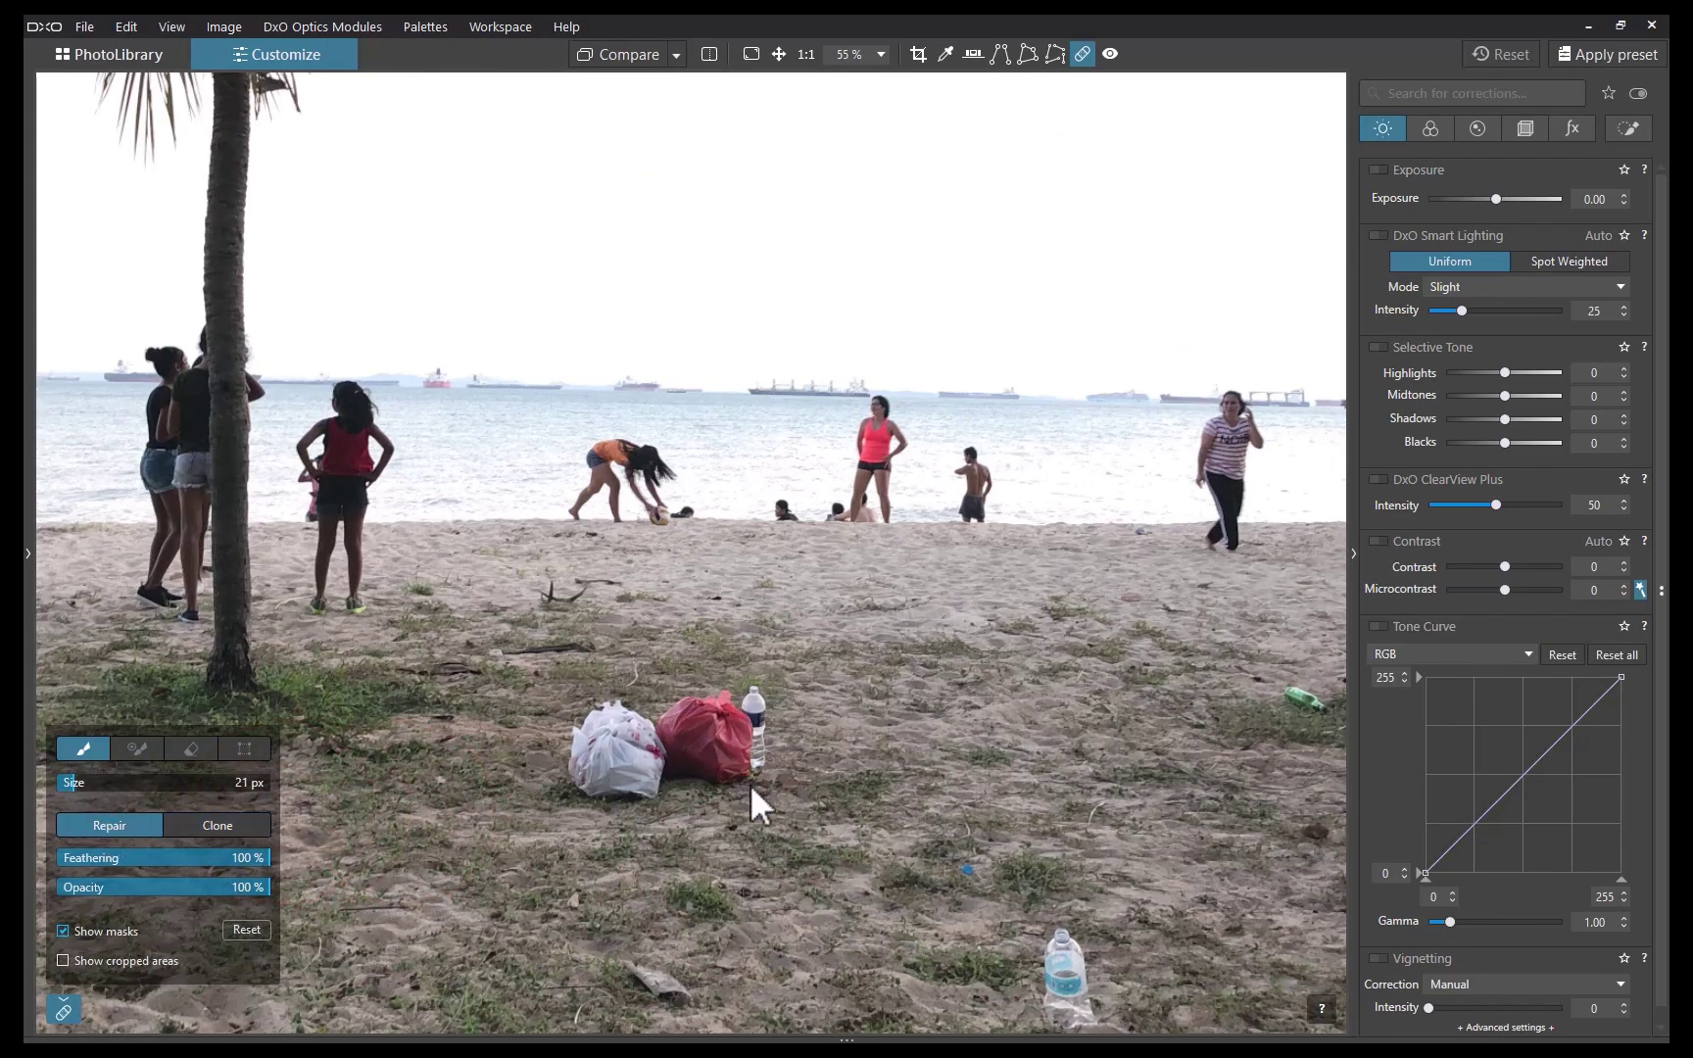
scroll(750, 785, "up", 4)
mouse_move(750, 784)
left_mouse_down()
mouse_move(755, 812)
mouse_move(635, 718)
mouse_move(588, 745)
left_mouse_up()
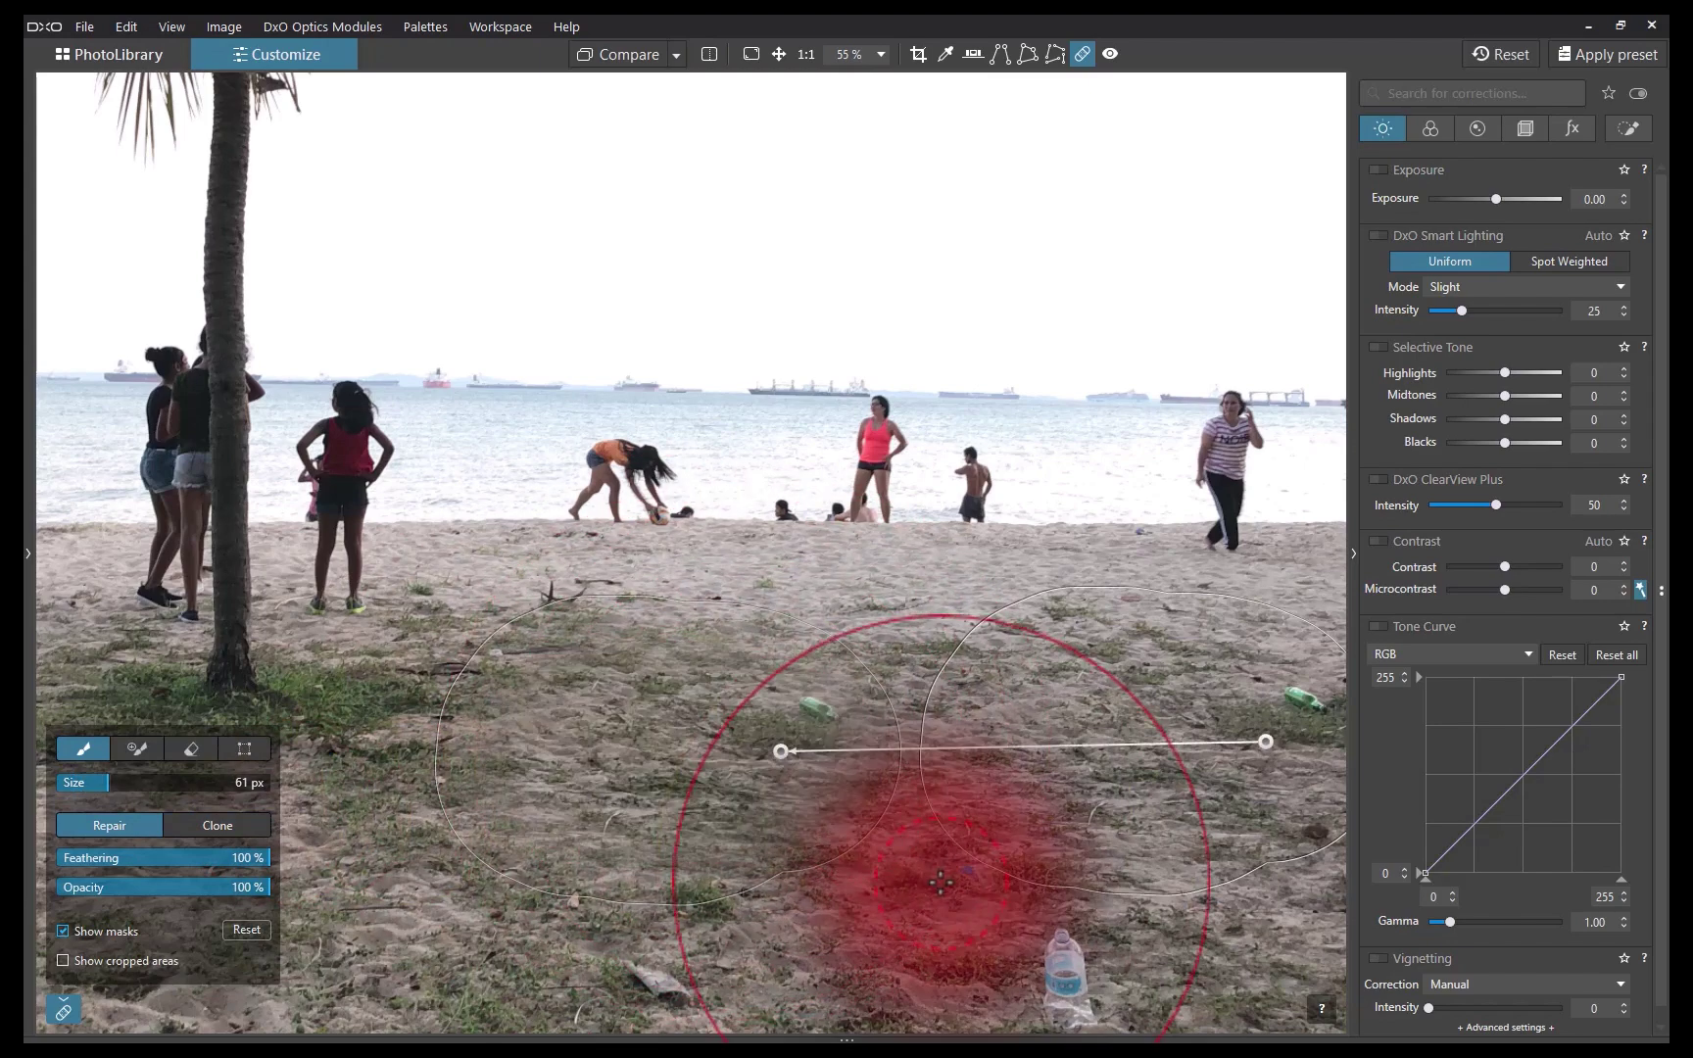
scroll(940, 884, "up", 2)
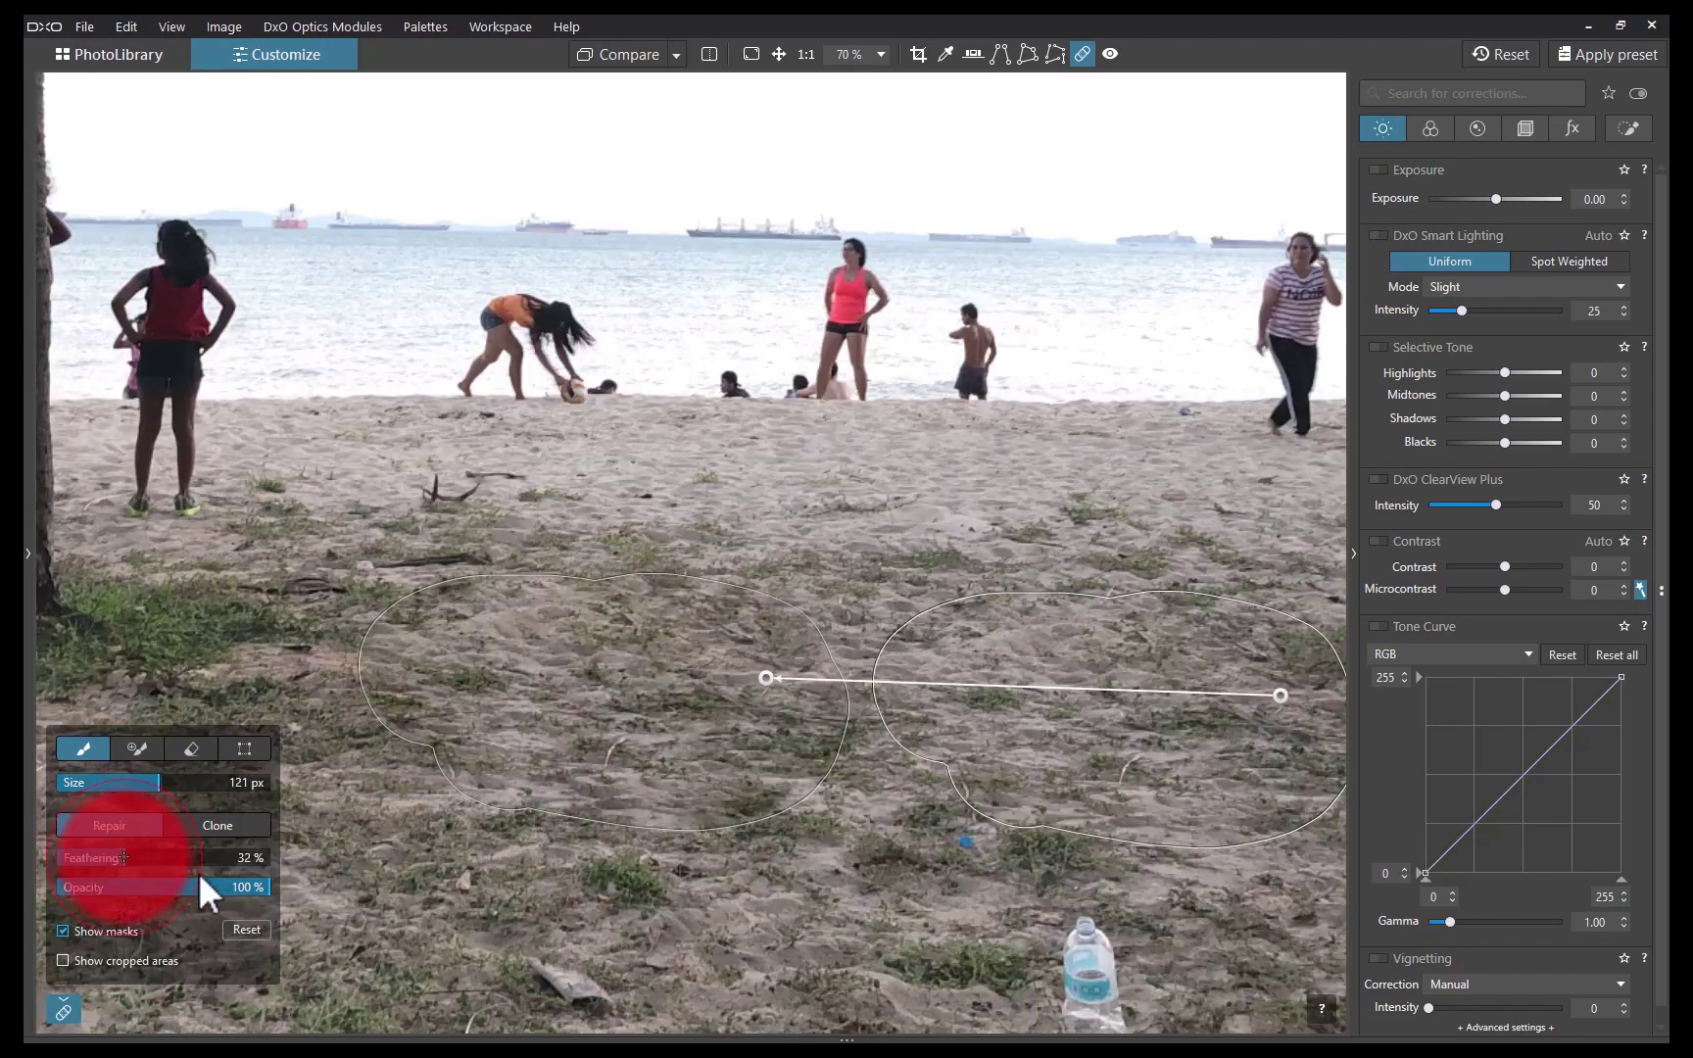
mouse_move(50, 825)
left_mouse_down()
mouse_move(242, 850)
mouse_move(86, 848)
mouse_move(324, 877)
mouse_move(130, 862)
left_mouse_up()
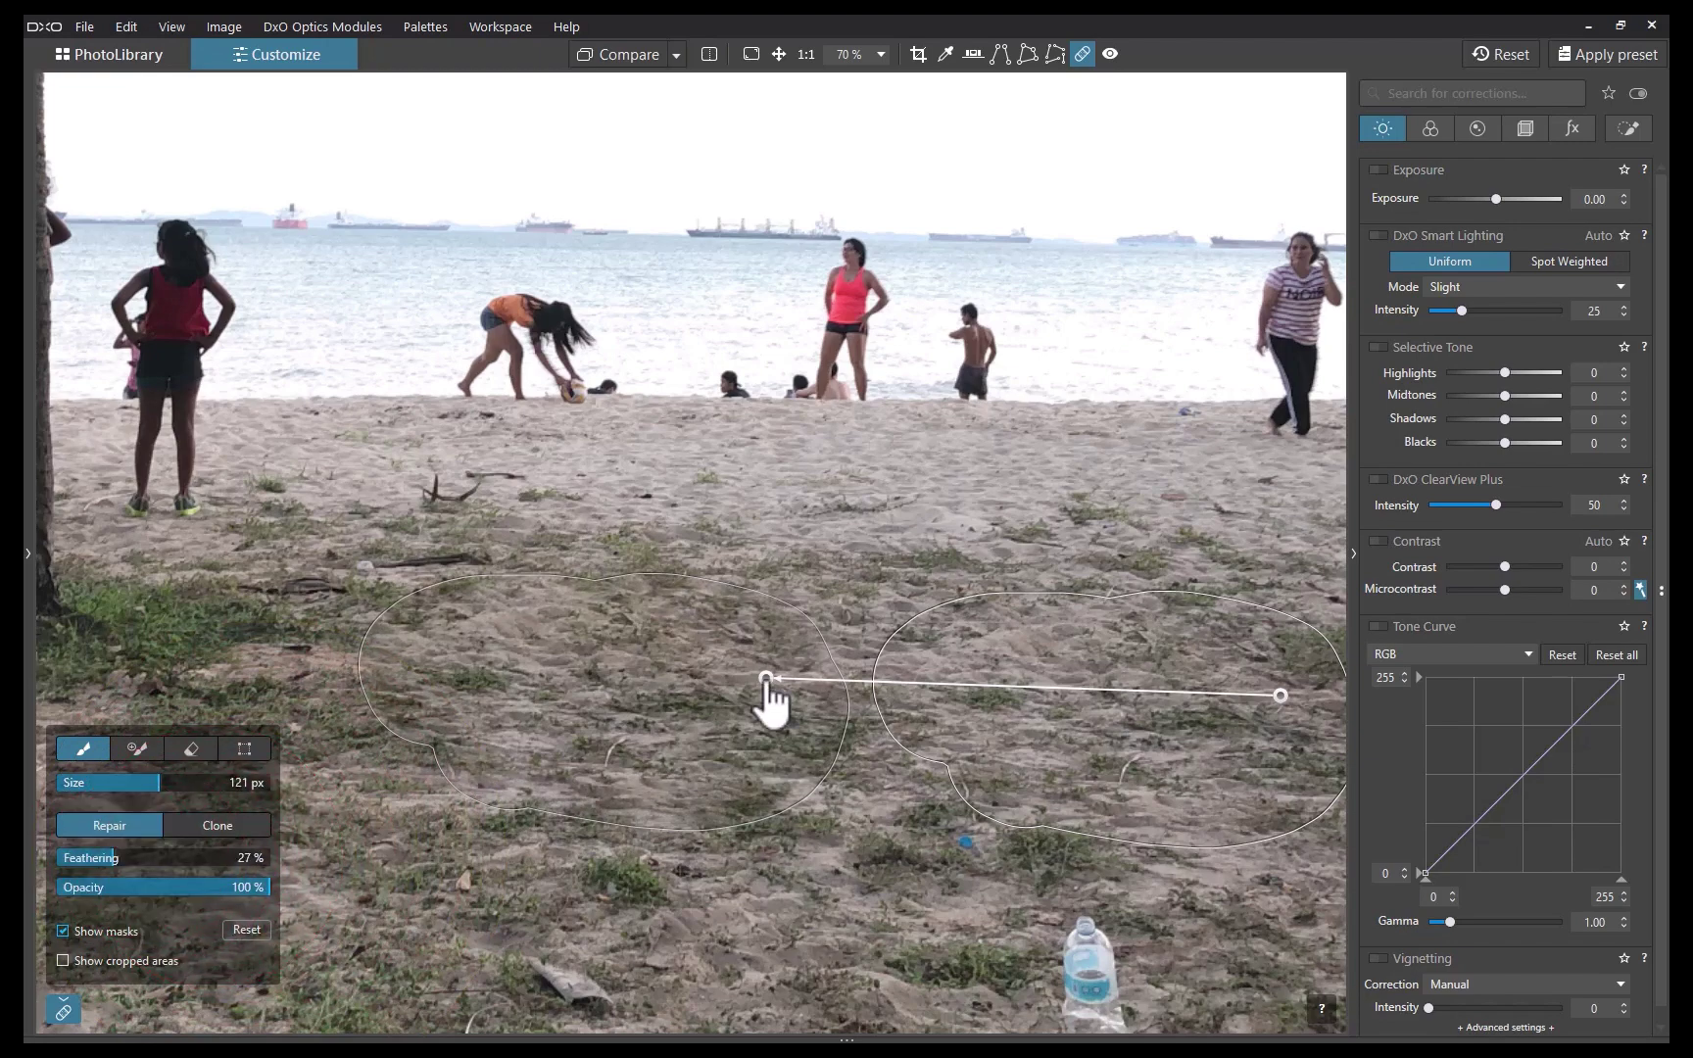
- Compare Clone and Repair modes on the bag patch, settling on Clone
left_click(207, 825)
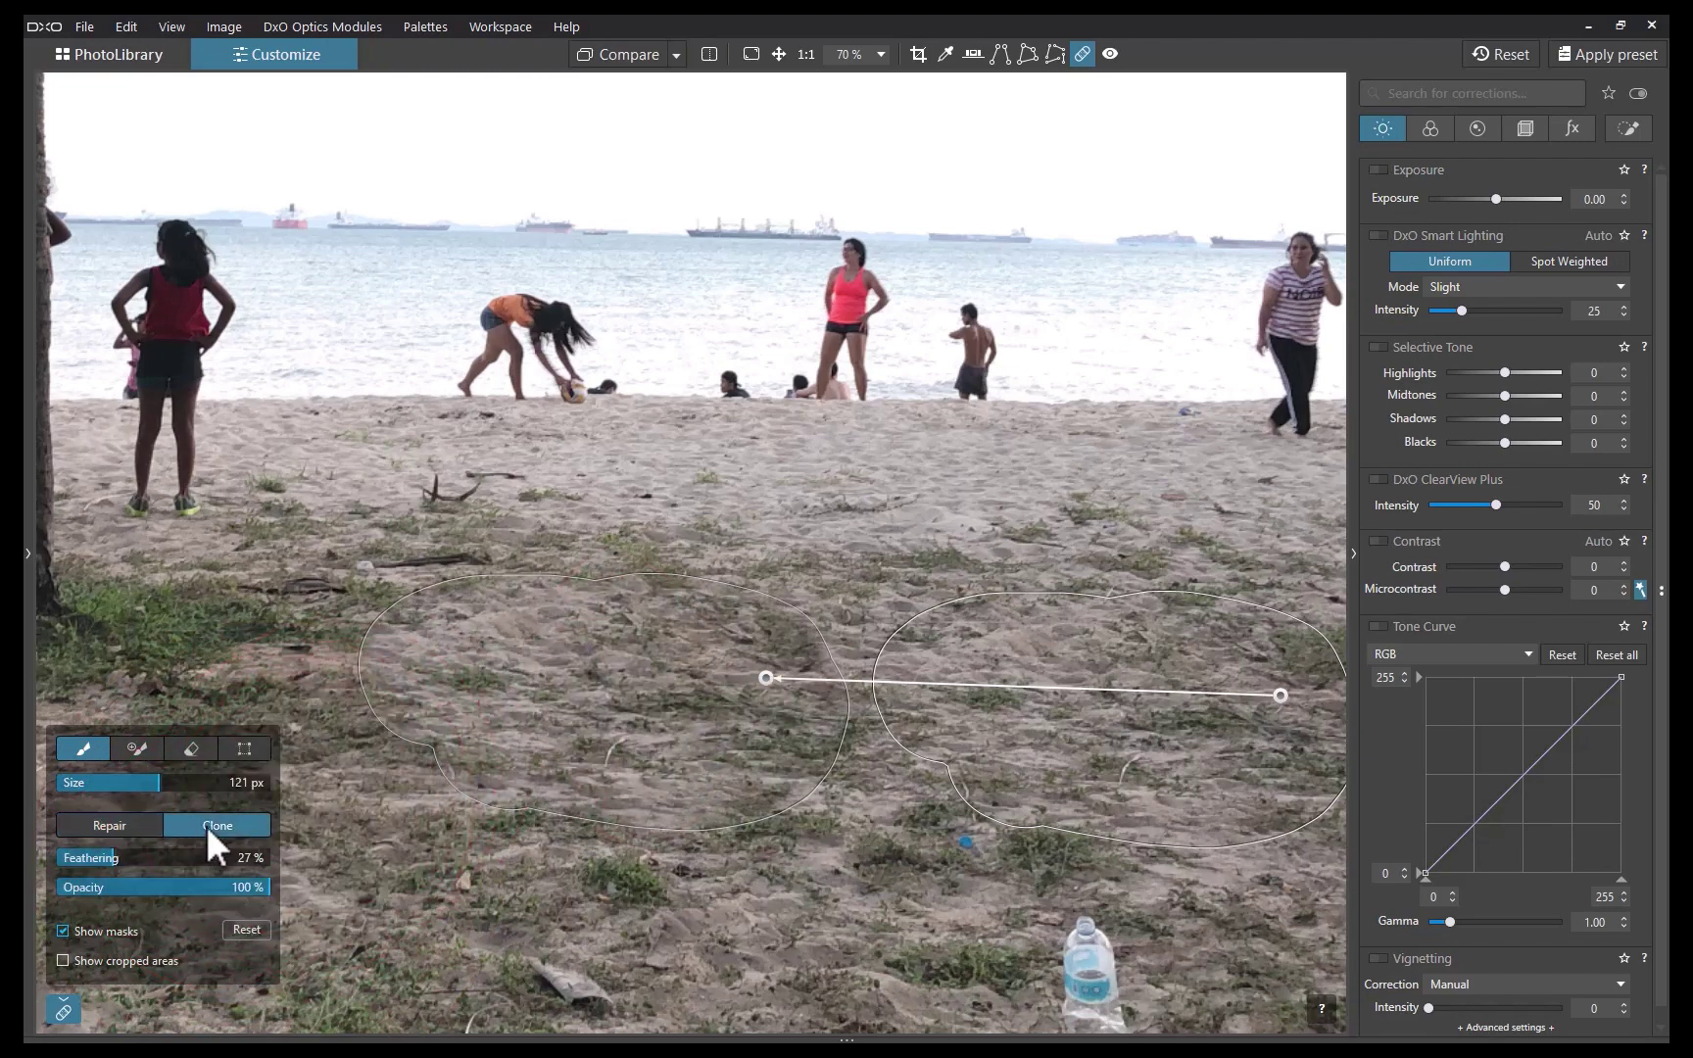
left_click(114, 825)
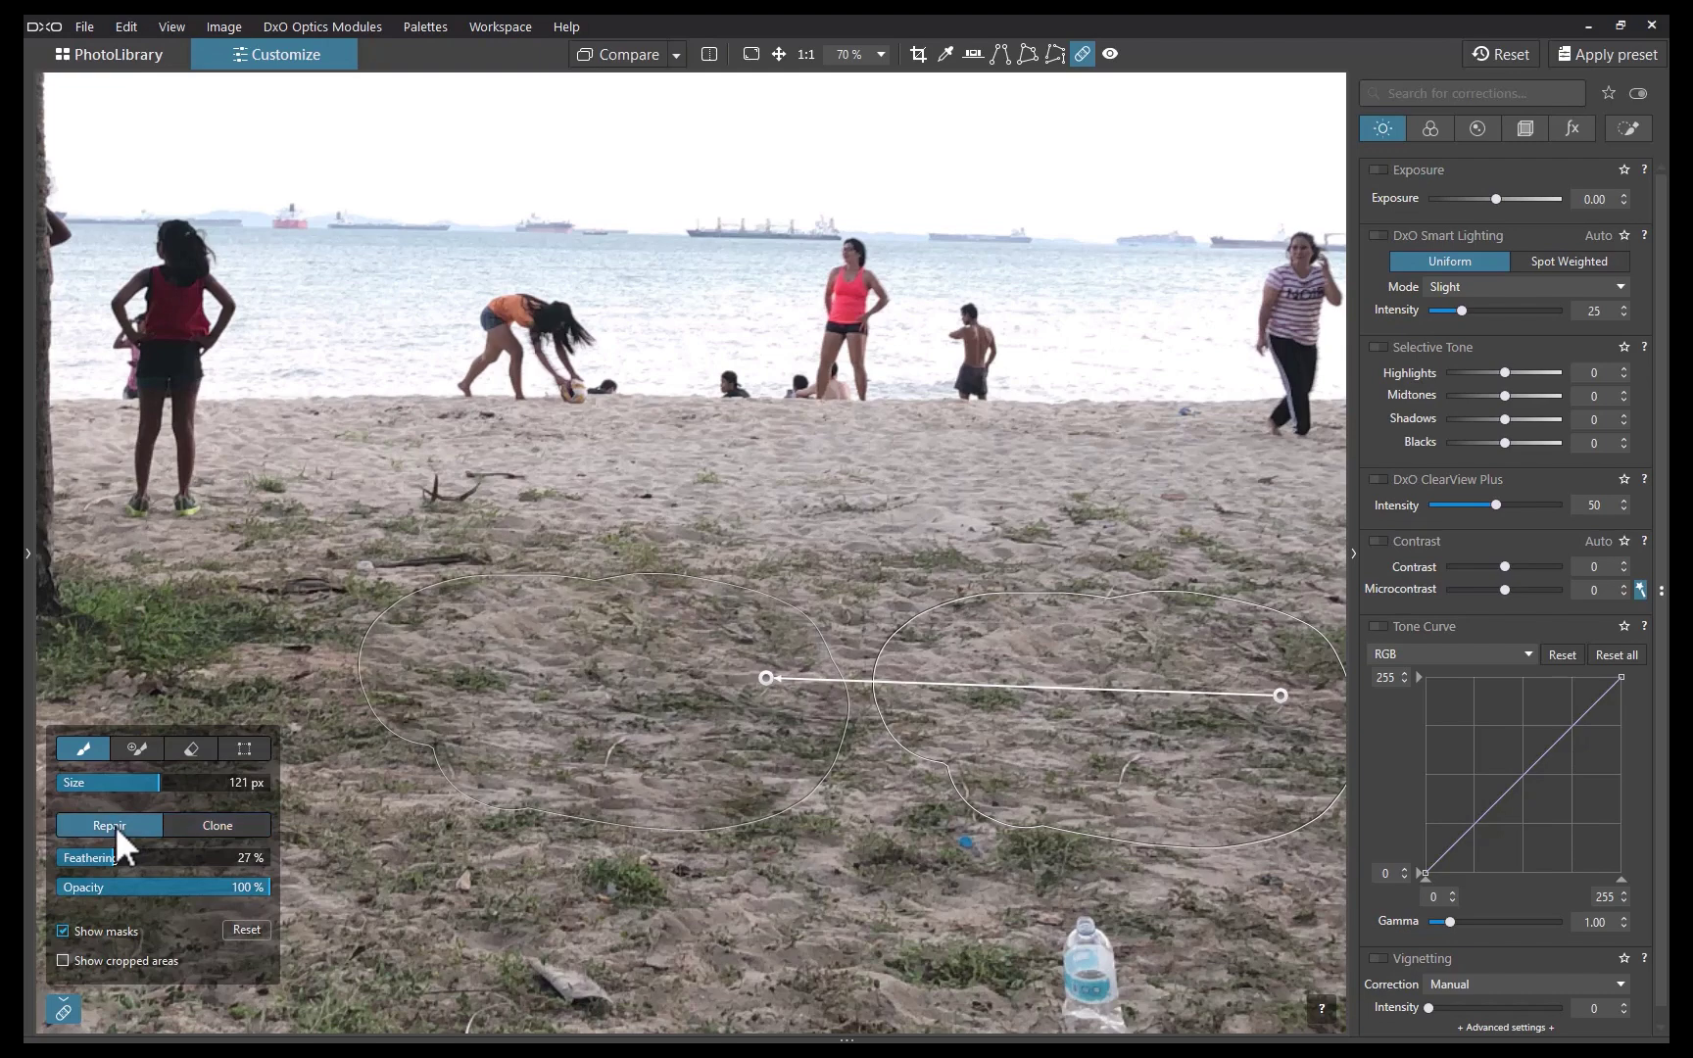
left_click(213, 825)
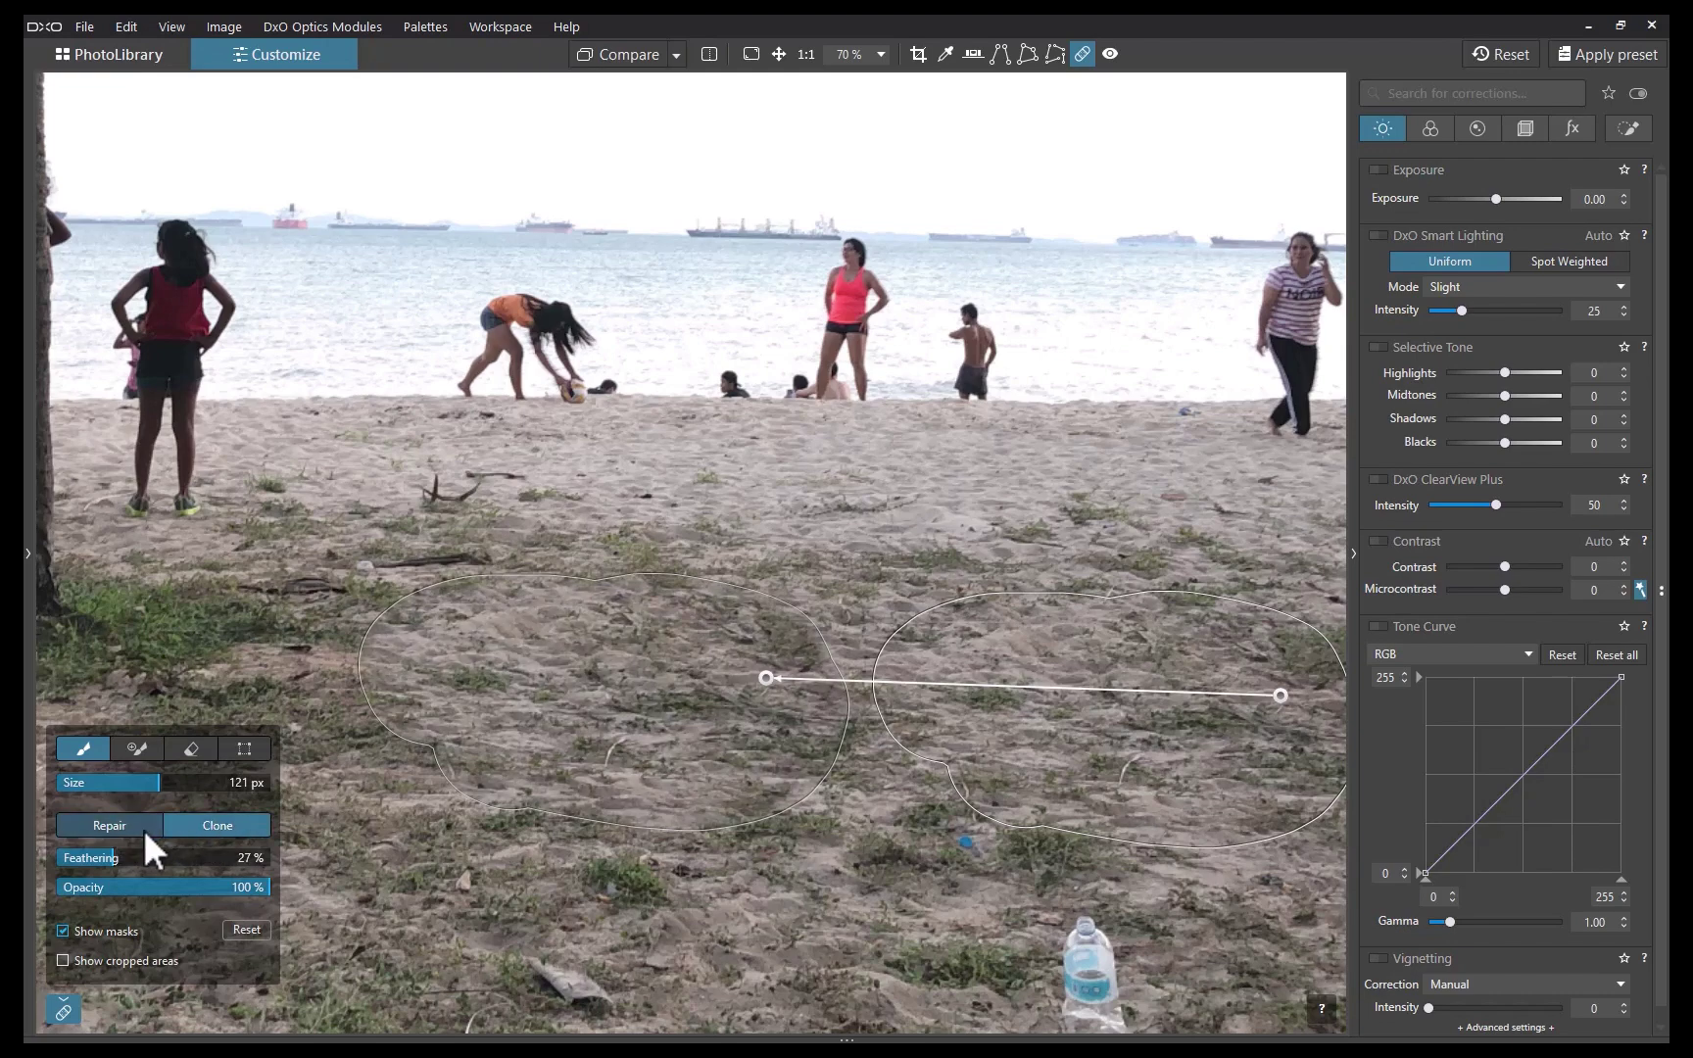
left_click(141, 829)
left_click(203, 828)
- Place several Clone spots over foreground litter, moving one source up and right onto clean sand
scroll(715, 918, "down", 2)
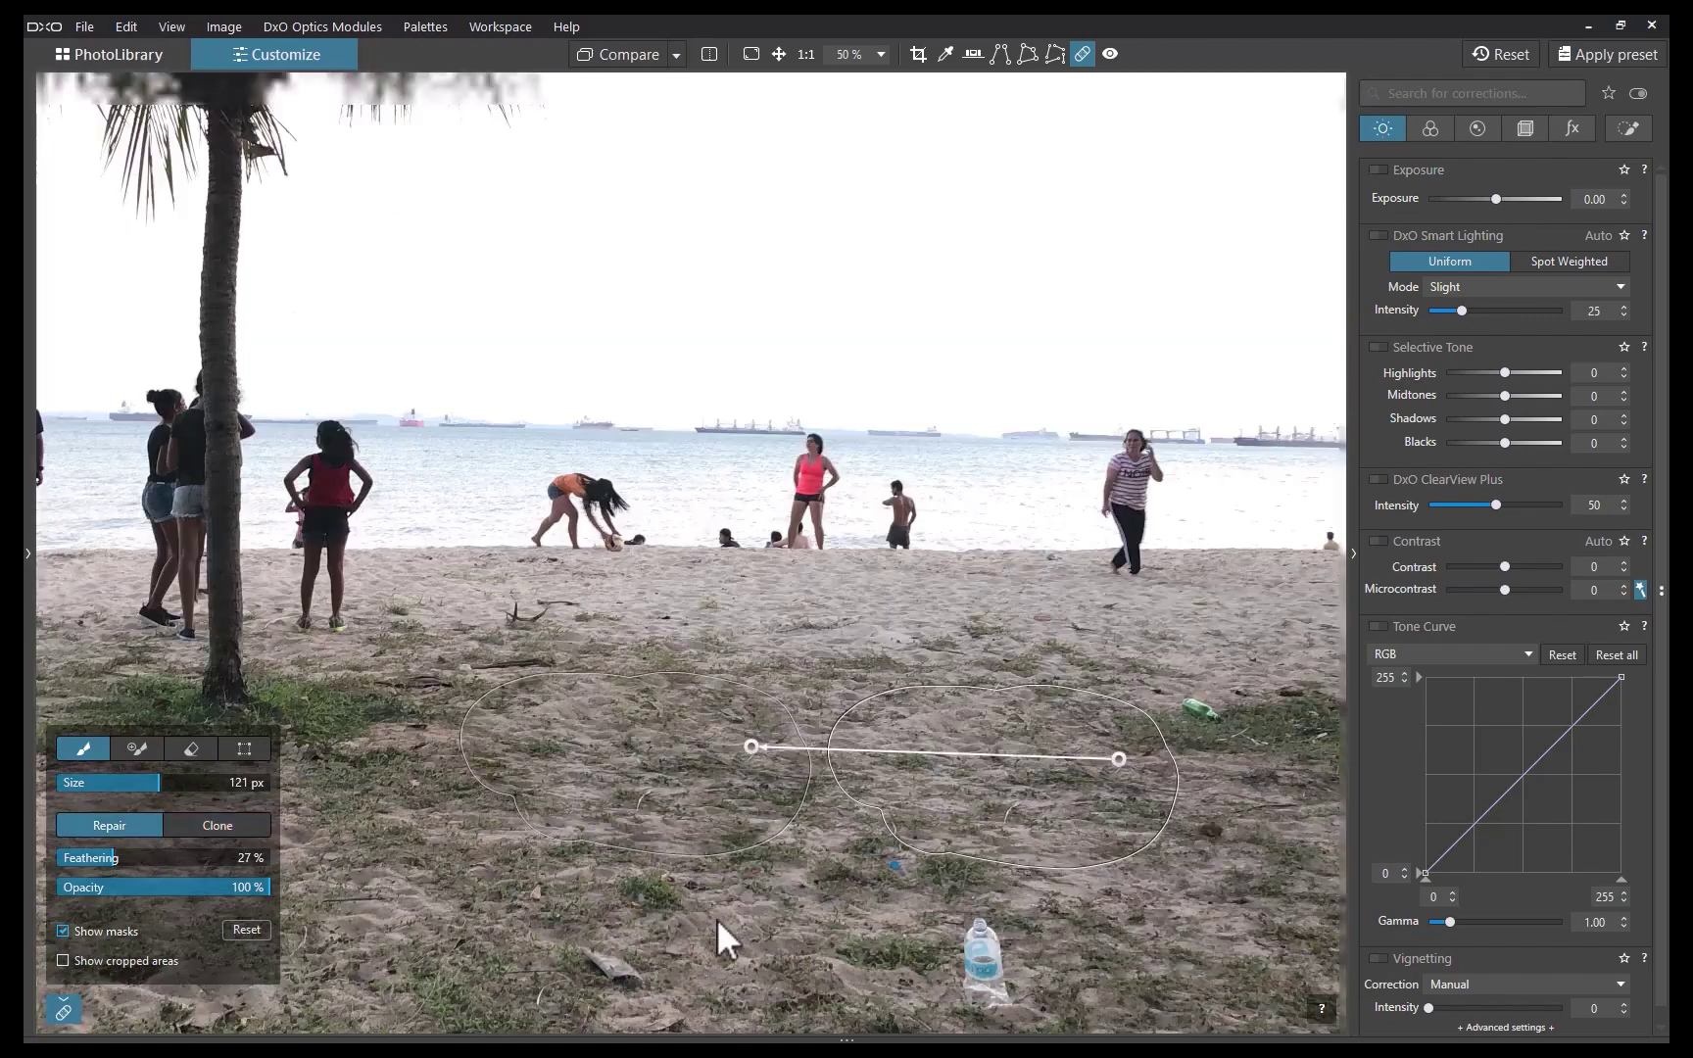
scroll(918, 775, "up", 2)
left_click(592, 774)
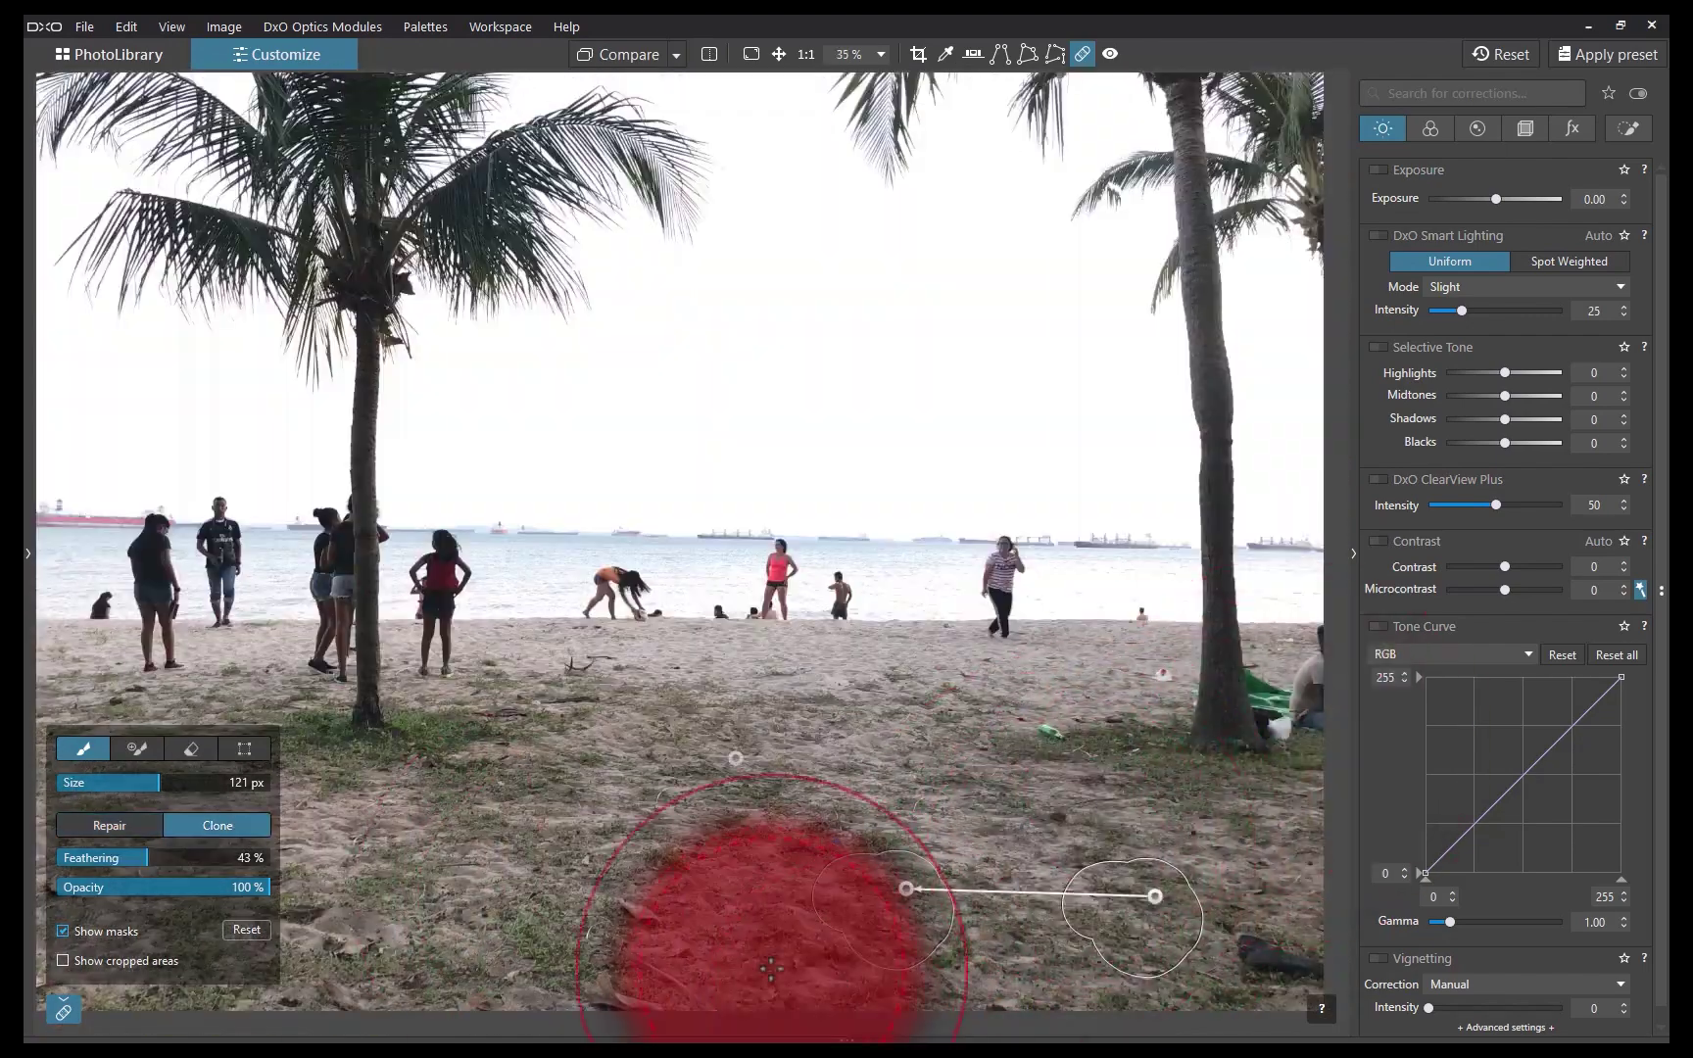
scroll(686, 921, "down", 1)
left_click(1220, 955)
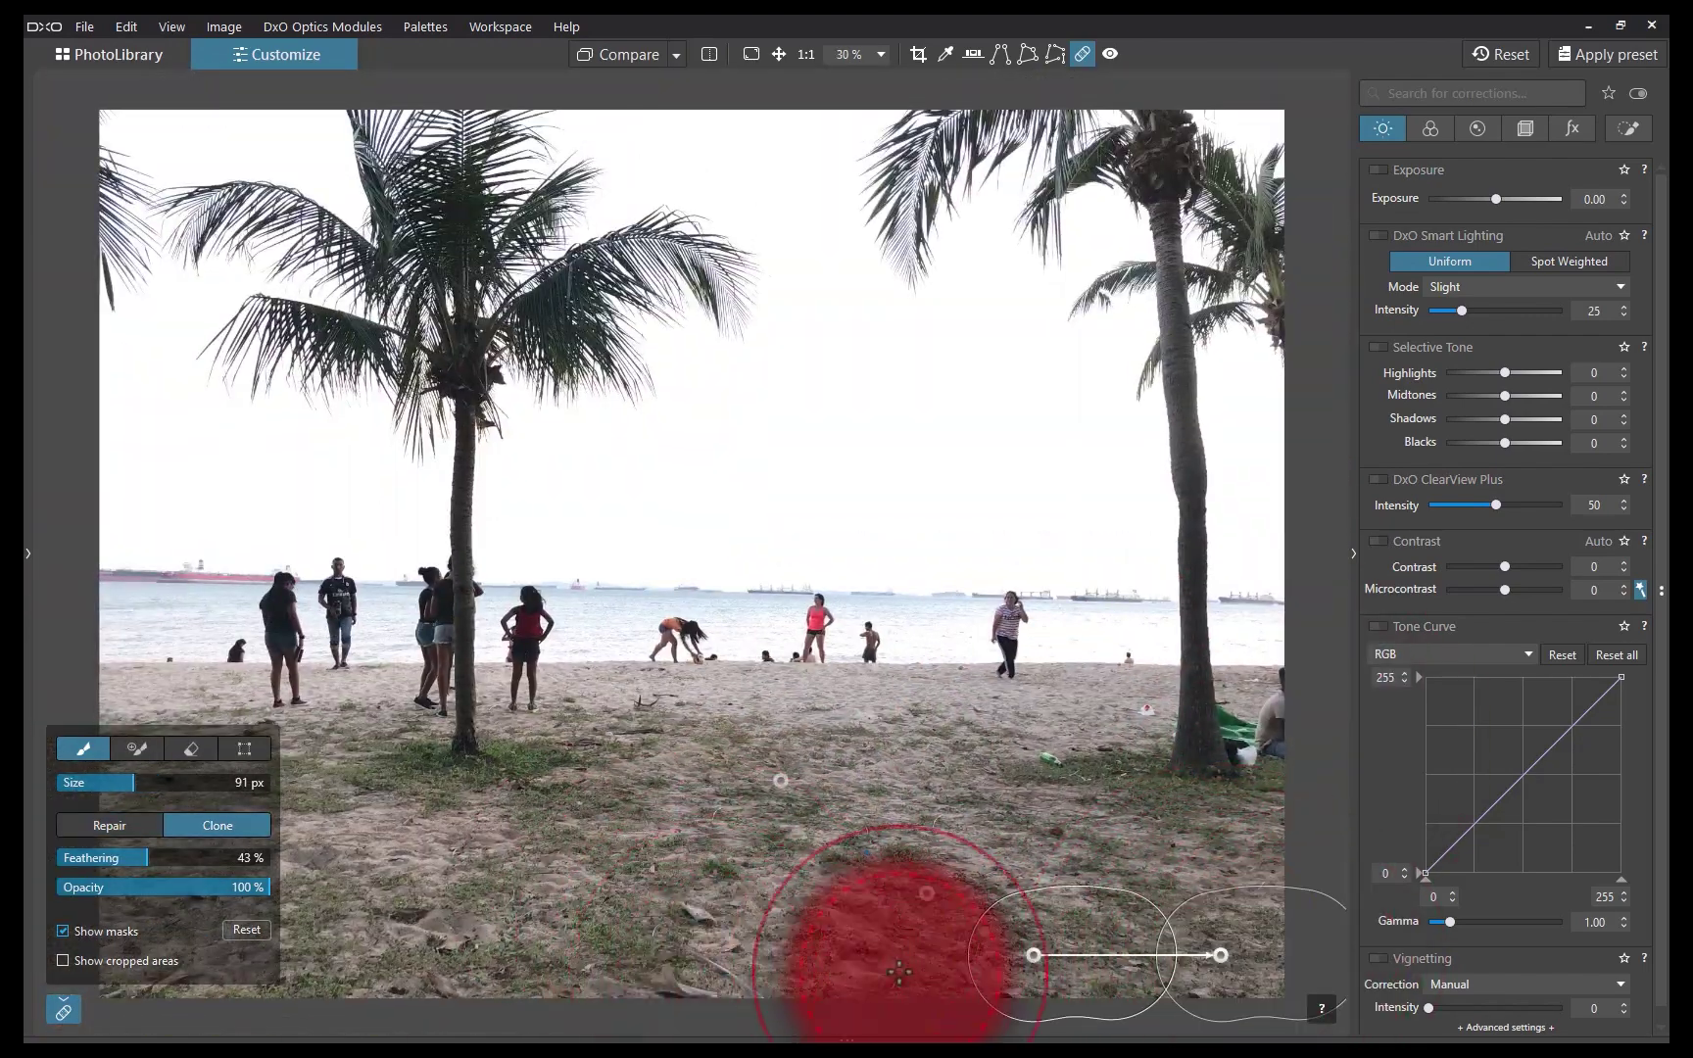
left_click(686, 969)
left_click_drag(442, 956, 491, 913)
left_click(1096, 782)
- Reposition the clone source and clone over the small seated person on the beach
scroll(1095, 782, "up", 4)
left_click_drag(1019, 708, 1077, 725)
left_click_drag(1190, 723, 973, 725)
scroll(867, 578, "up", 1)
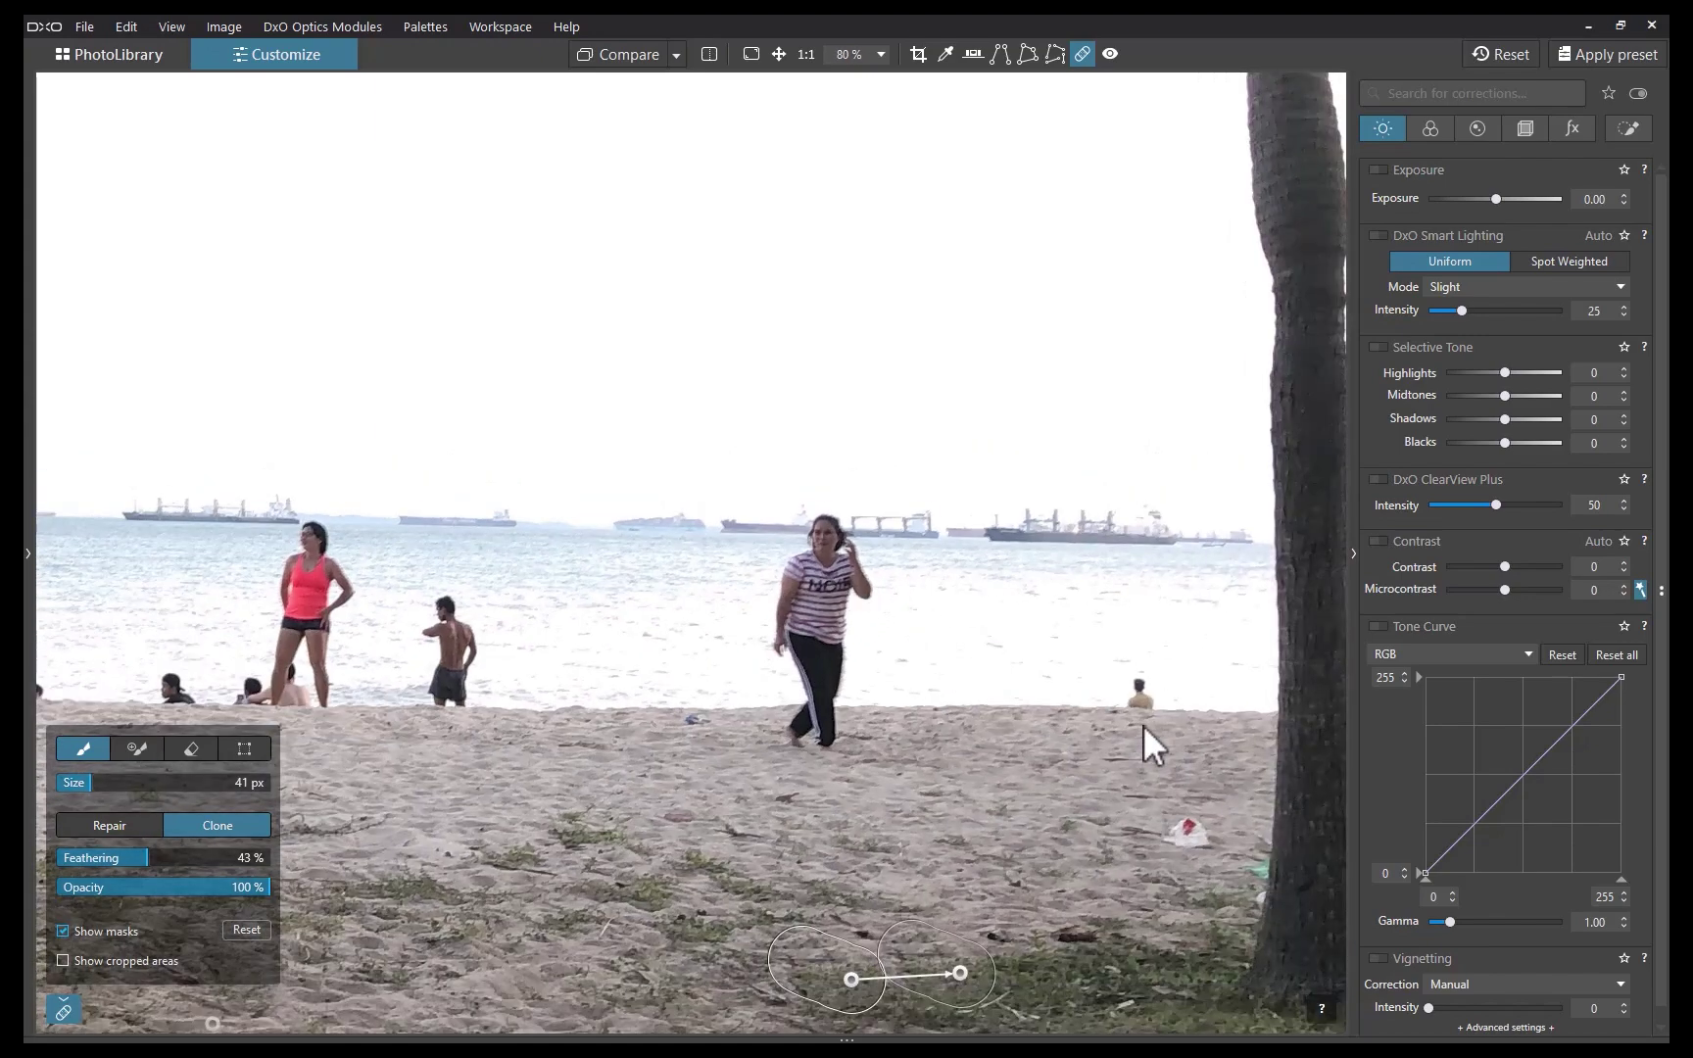
left_click_drag(1142, 725, 1249, 765)
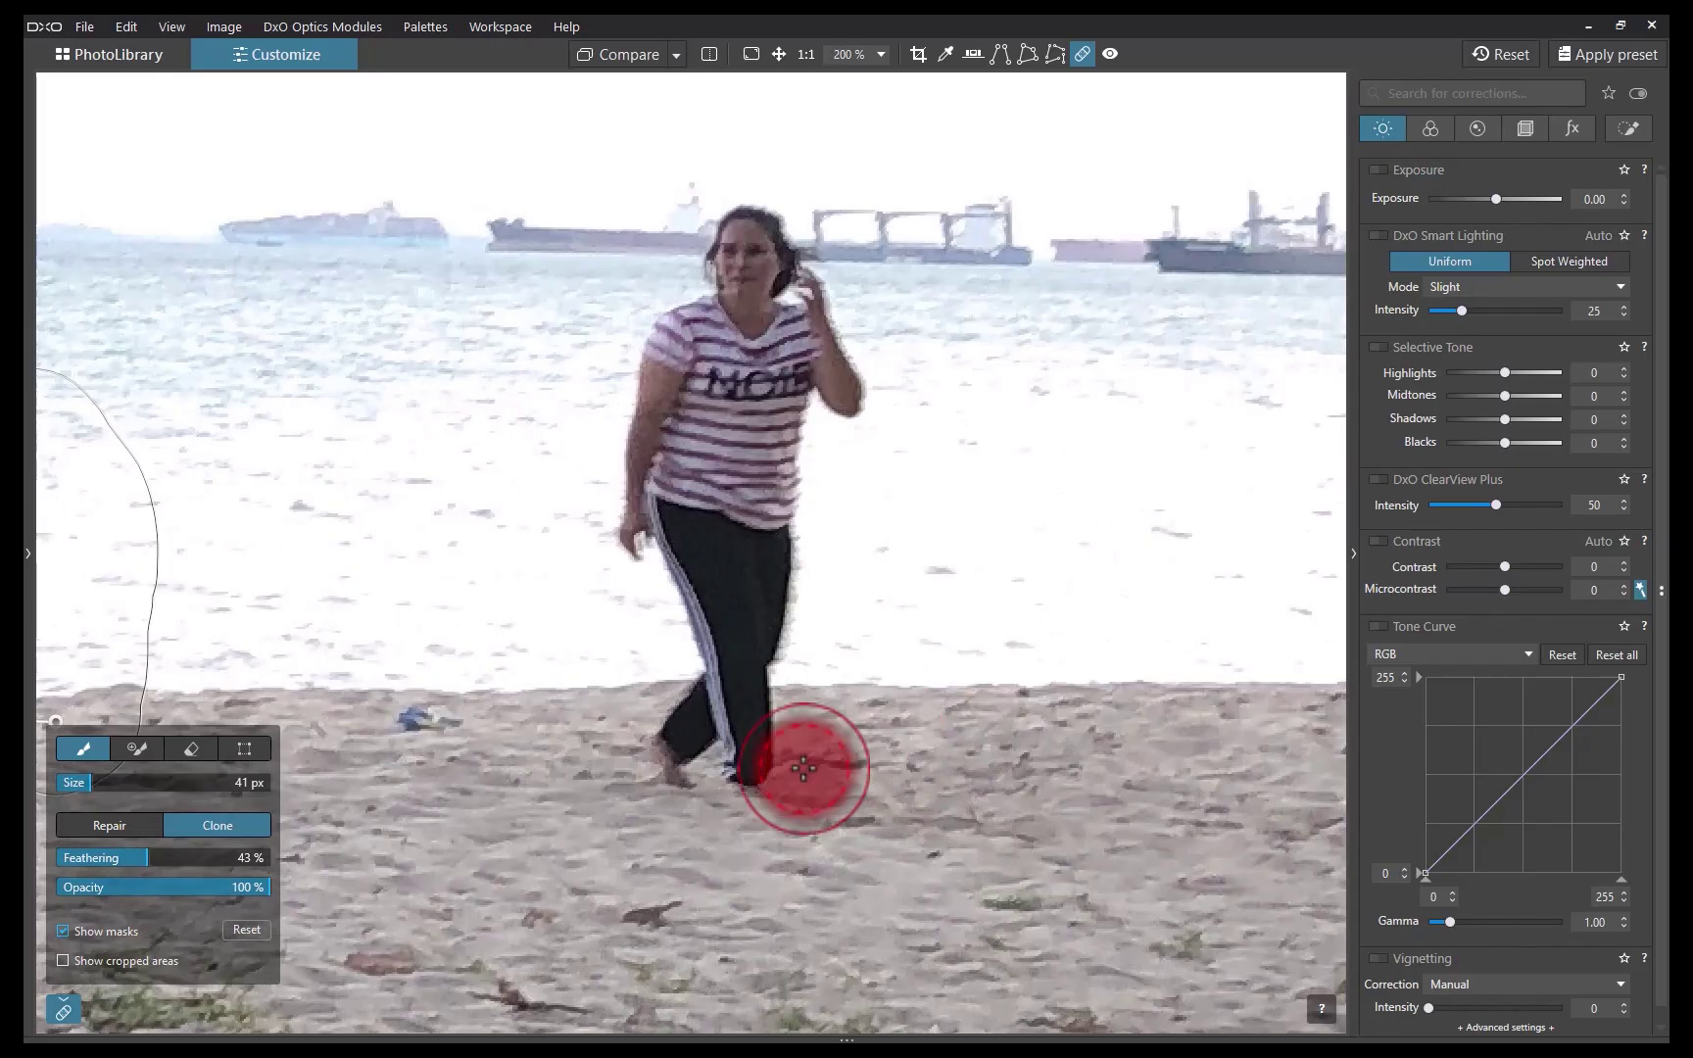
- Paint an 81 px Clone mask over the striped-shirt woman's body
scroll(799, 764, "down", 2)
scroll(774, 769, "up", 4)
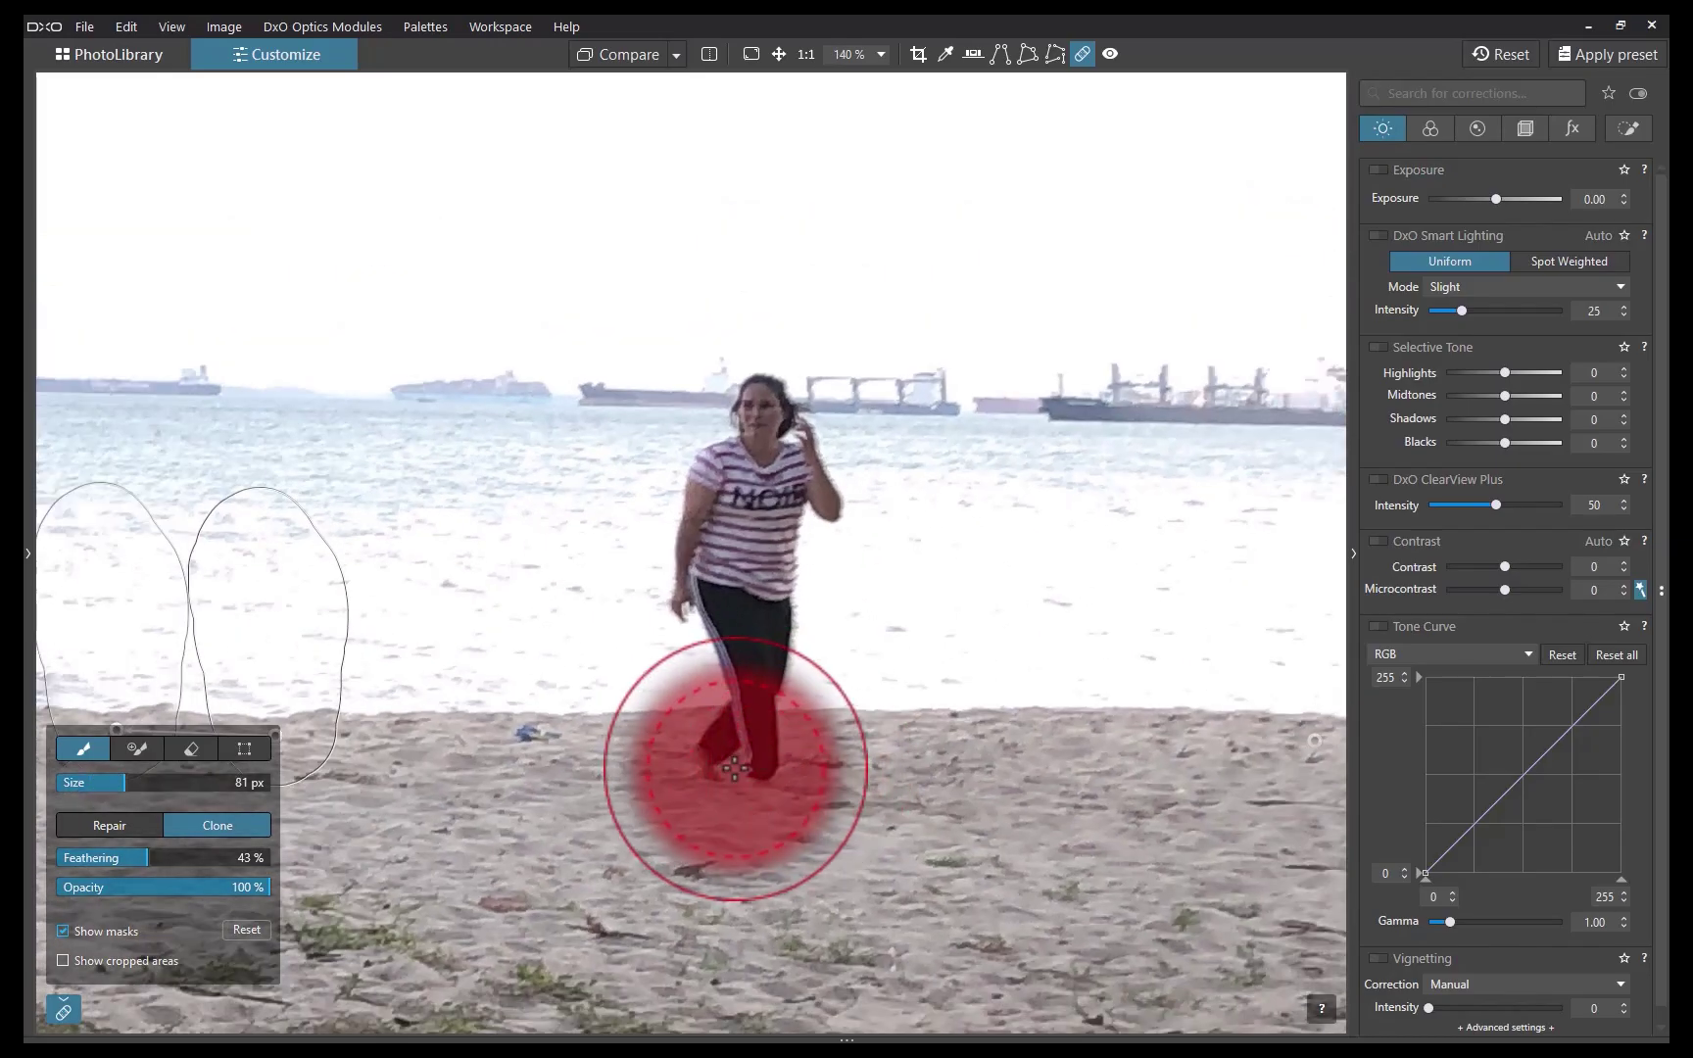
mouse_move(737, 769)
left_mouse_down()
mouse_move(765, 725)
mouse_move(799, 563)
mouse_move(704, 514)
mouse_move(721, 745)
mouse_move(758, 768)
mouse_move(720, 512)
mouse_move(798, 520)
mouse_move(746, 494)
mouse_move(700, 563)
mouse_move(692, 695)
mouse_move(720, 745)
left_mouse_up()
- Set feathering to 45%, clone over the woman's head at 51 px, and sample from the ship
left_click(141, 857)
left_click(152, 858)
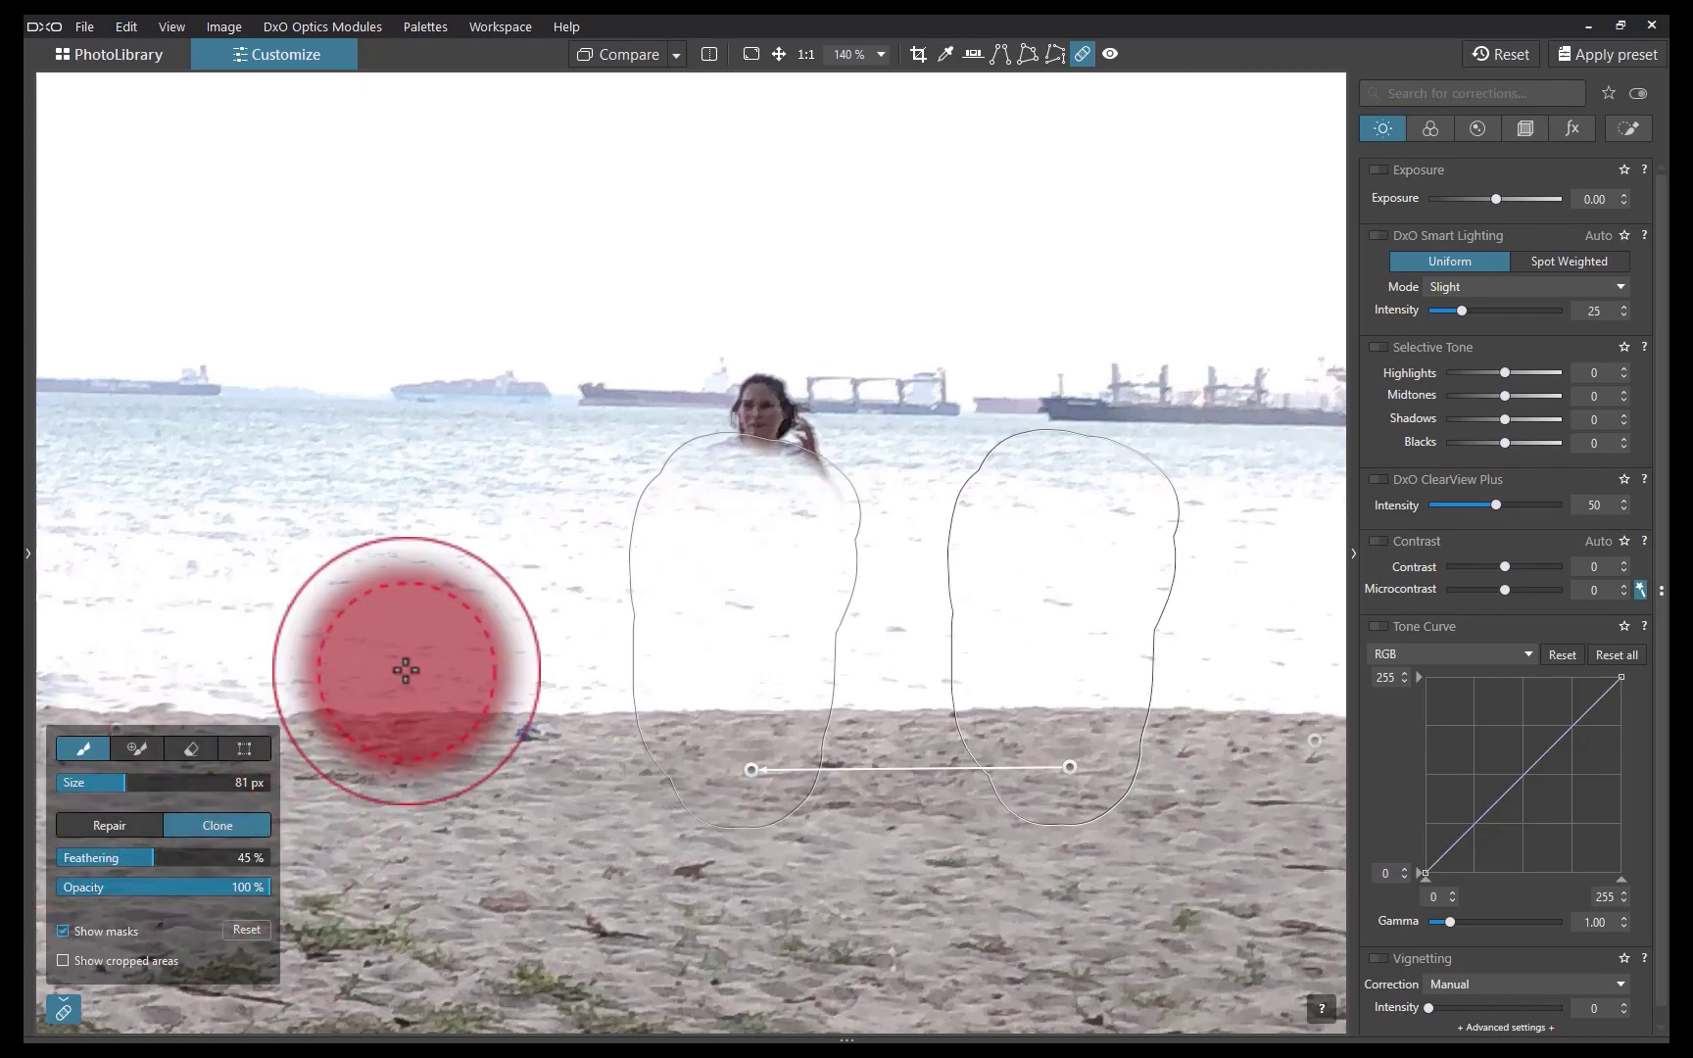
scroll(782, 442, "up", 3)
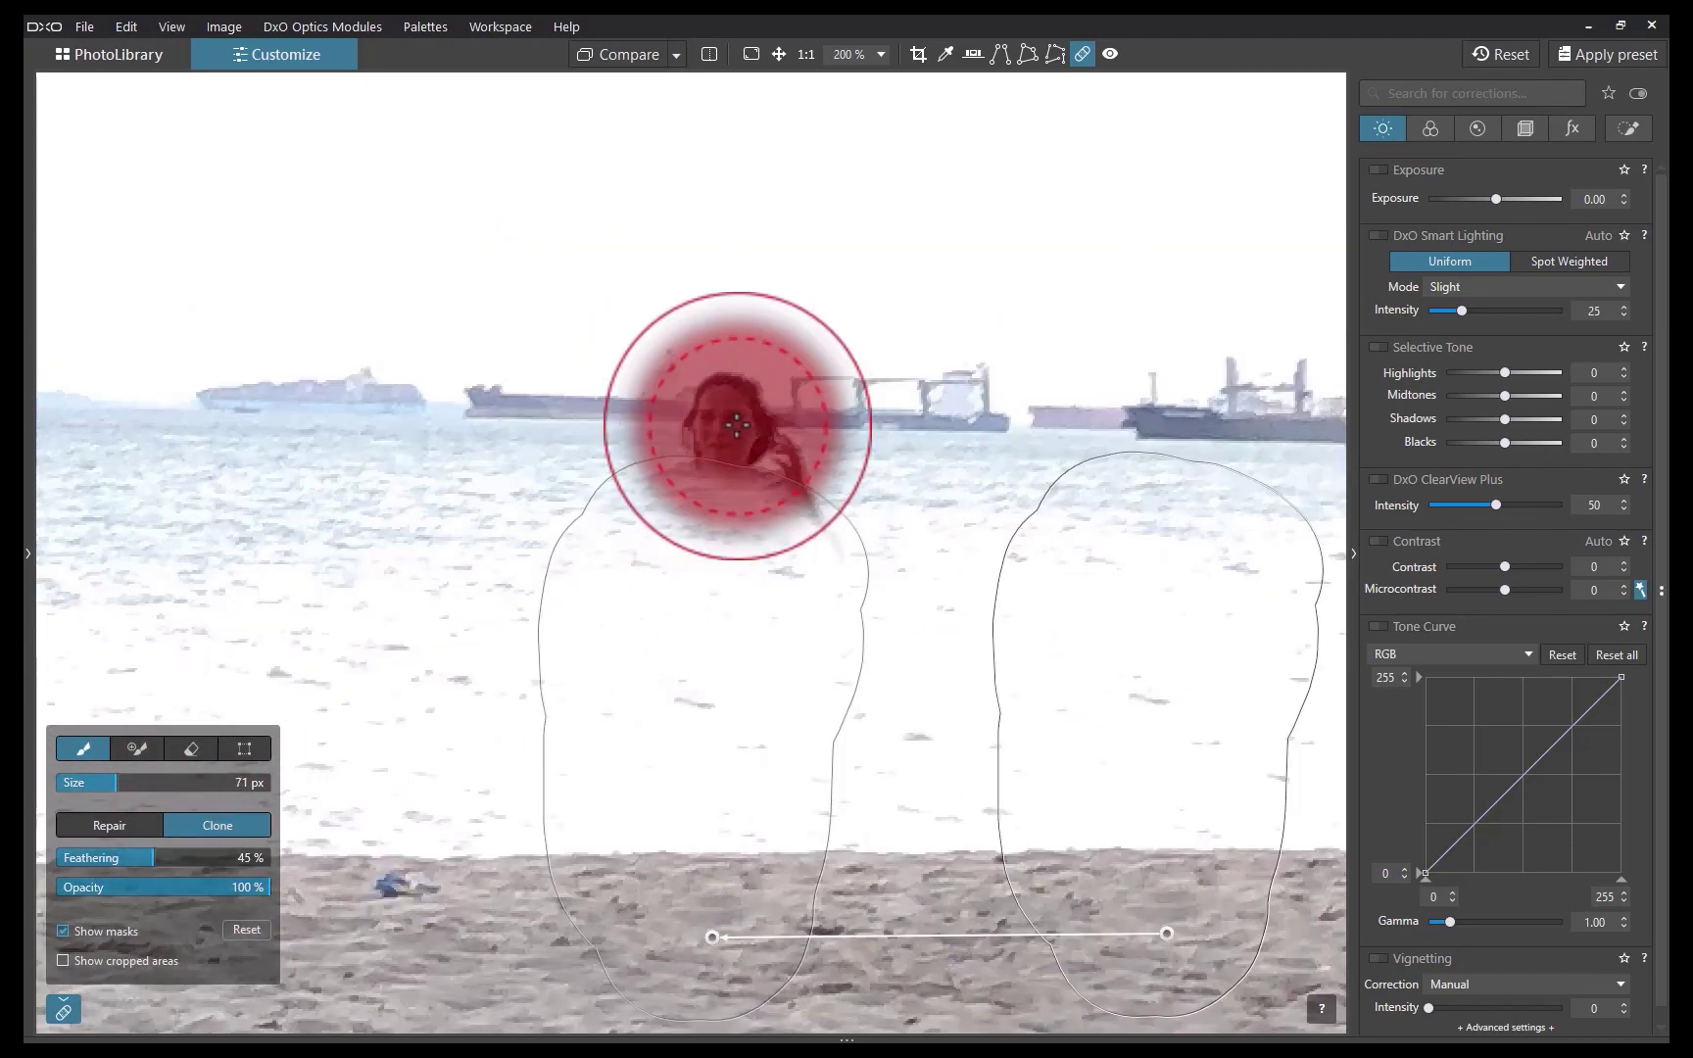
scroll(737, 425, "down", 5)
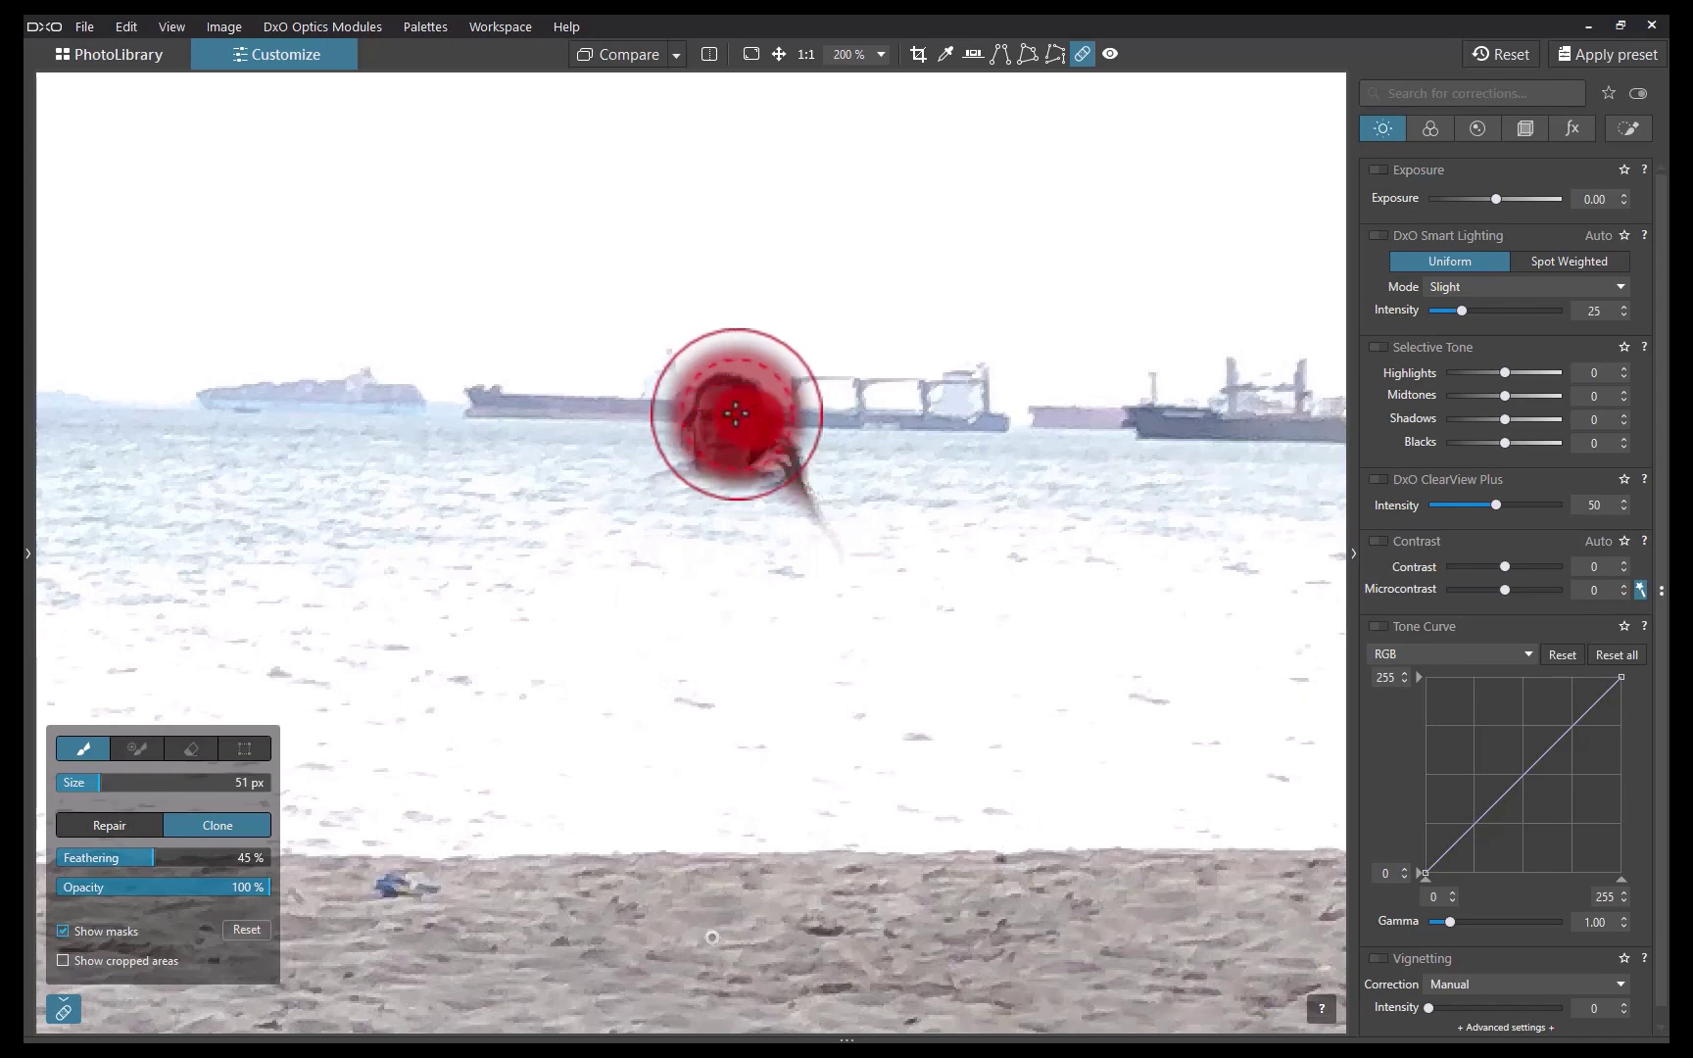
left_click_drag(727, 413, 701, 411)
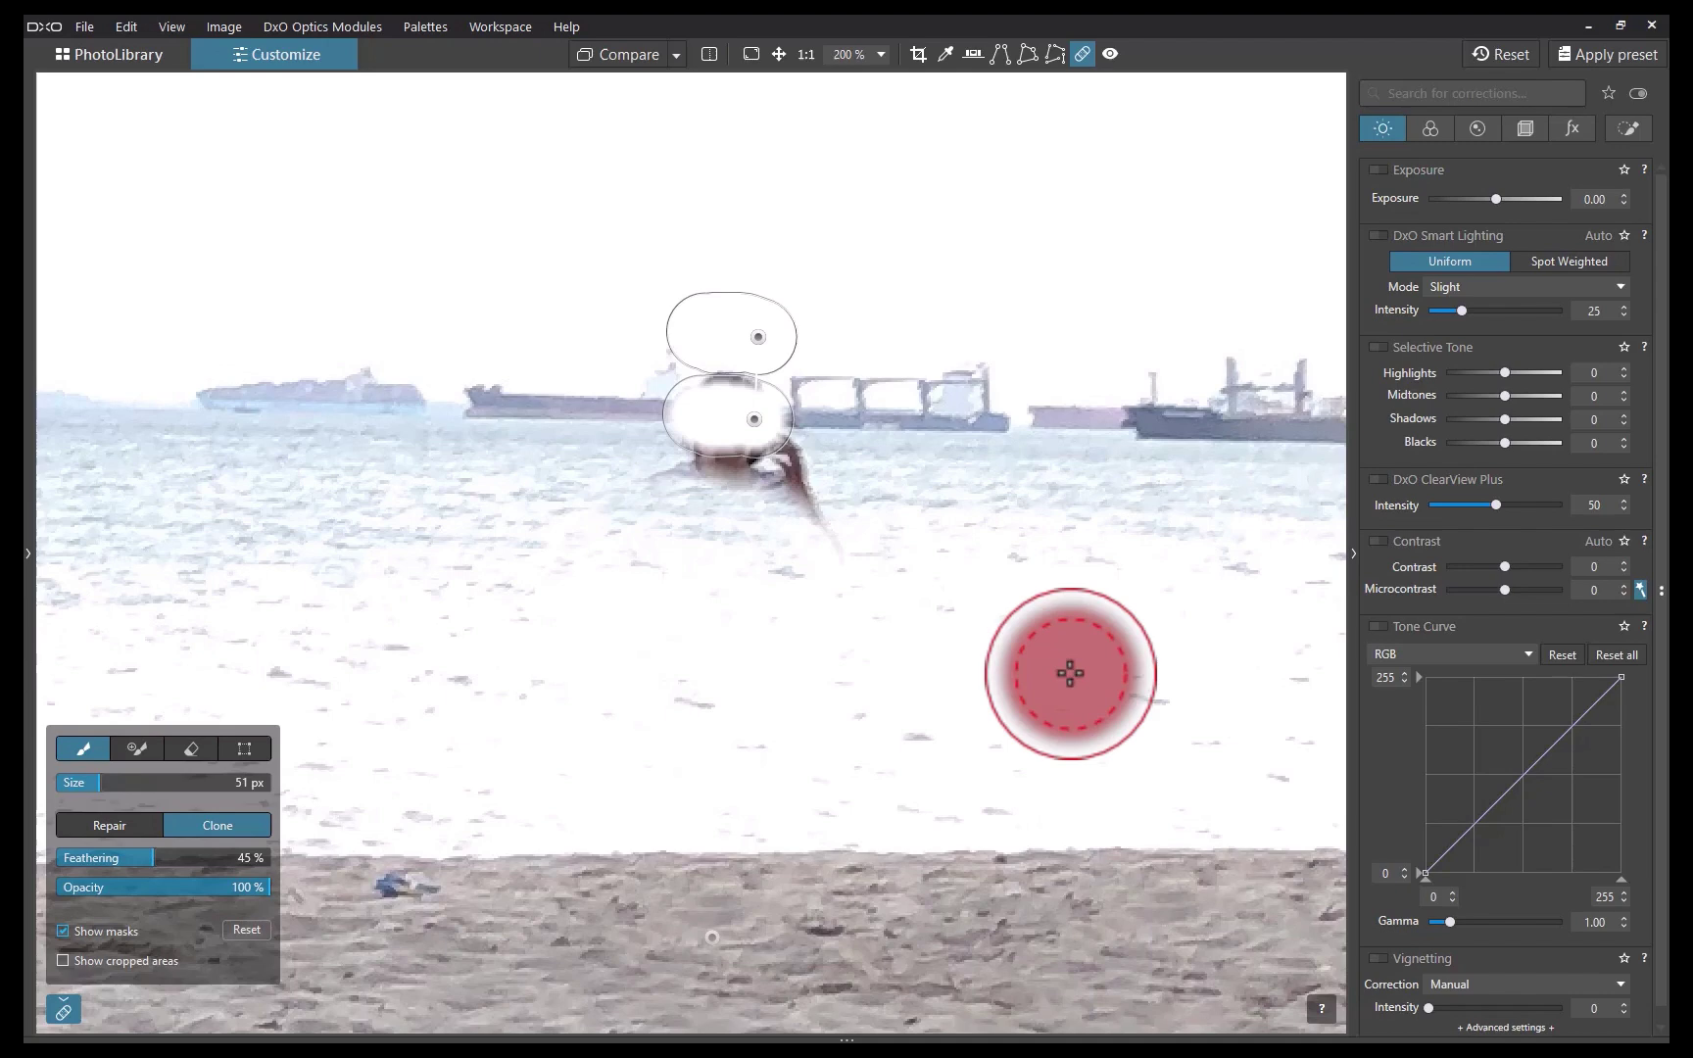
left_click_drag(757, 336, 599, 414)
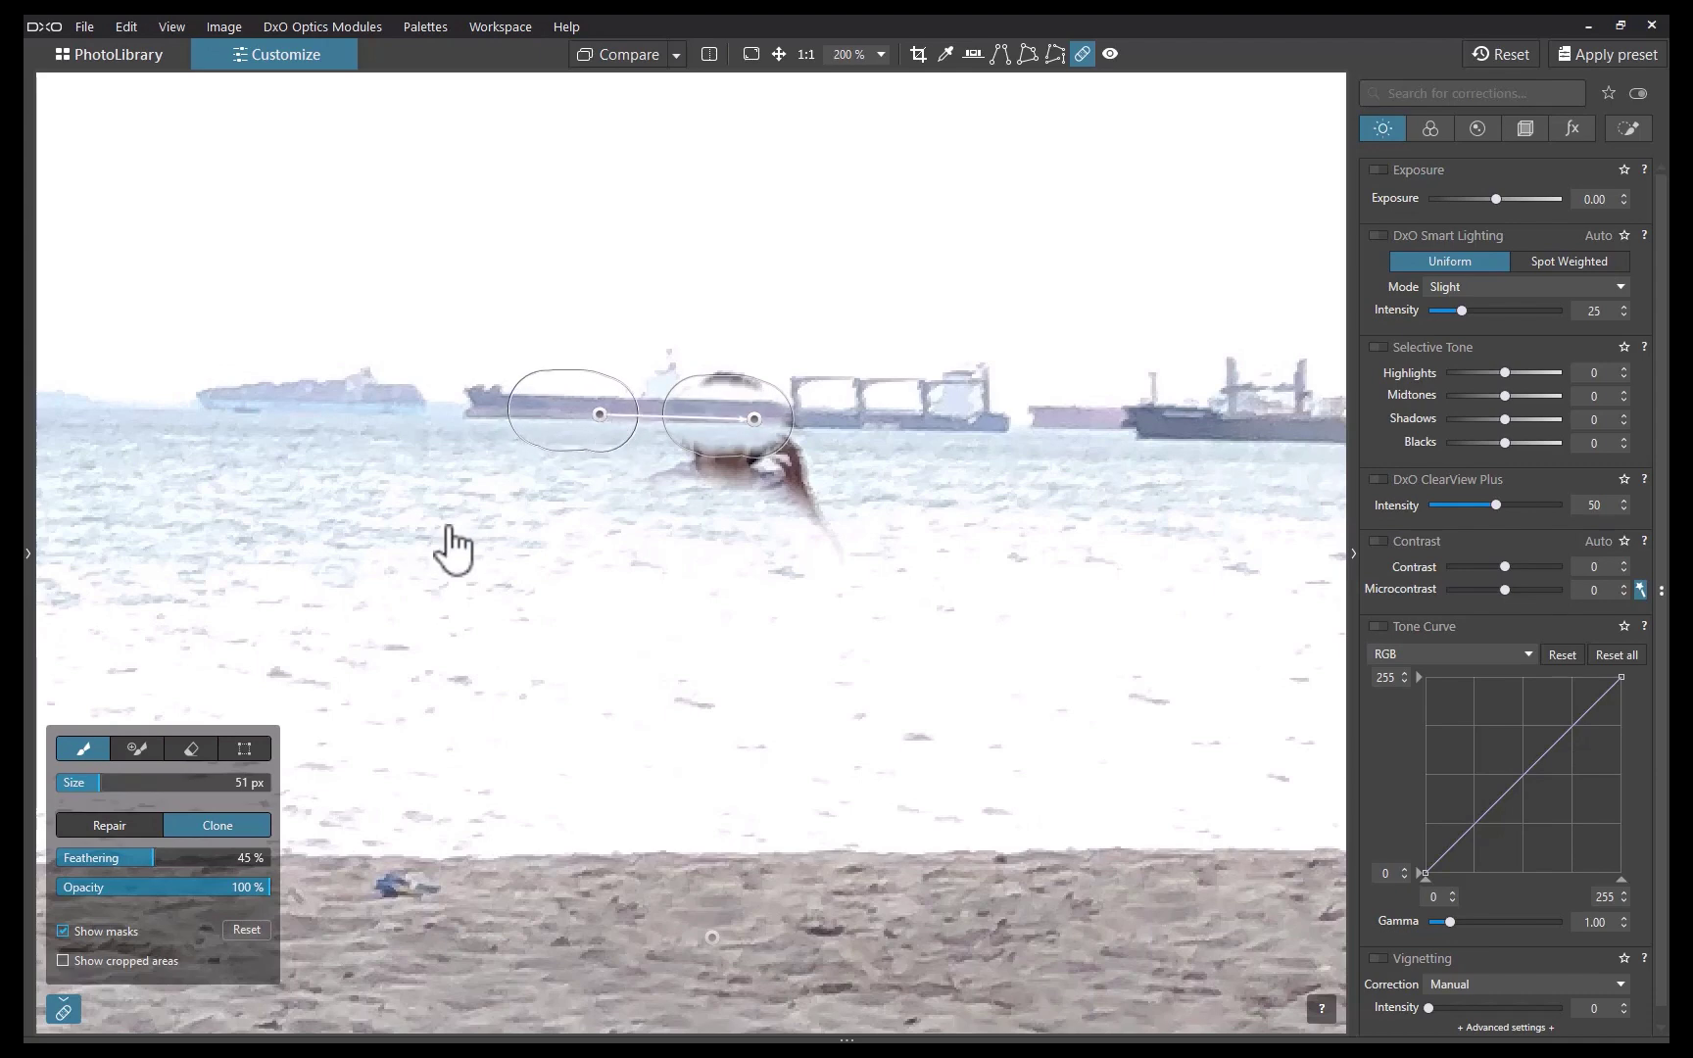
- Rotate the clone source on the ship slightly so the patch over the woman's head matches the horizon
left_click(246, 748)
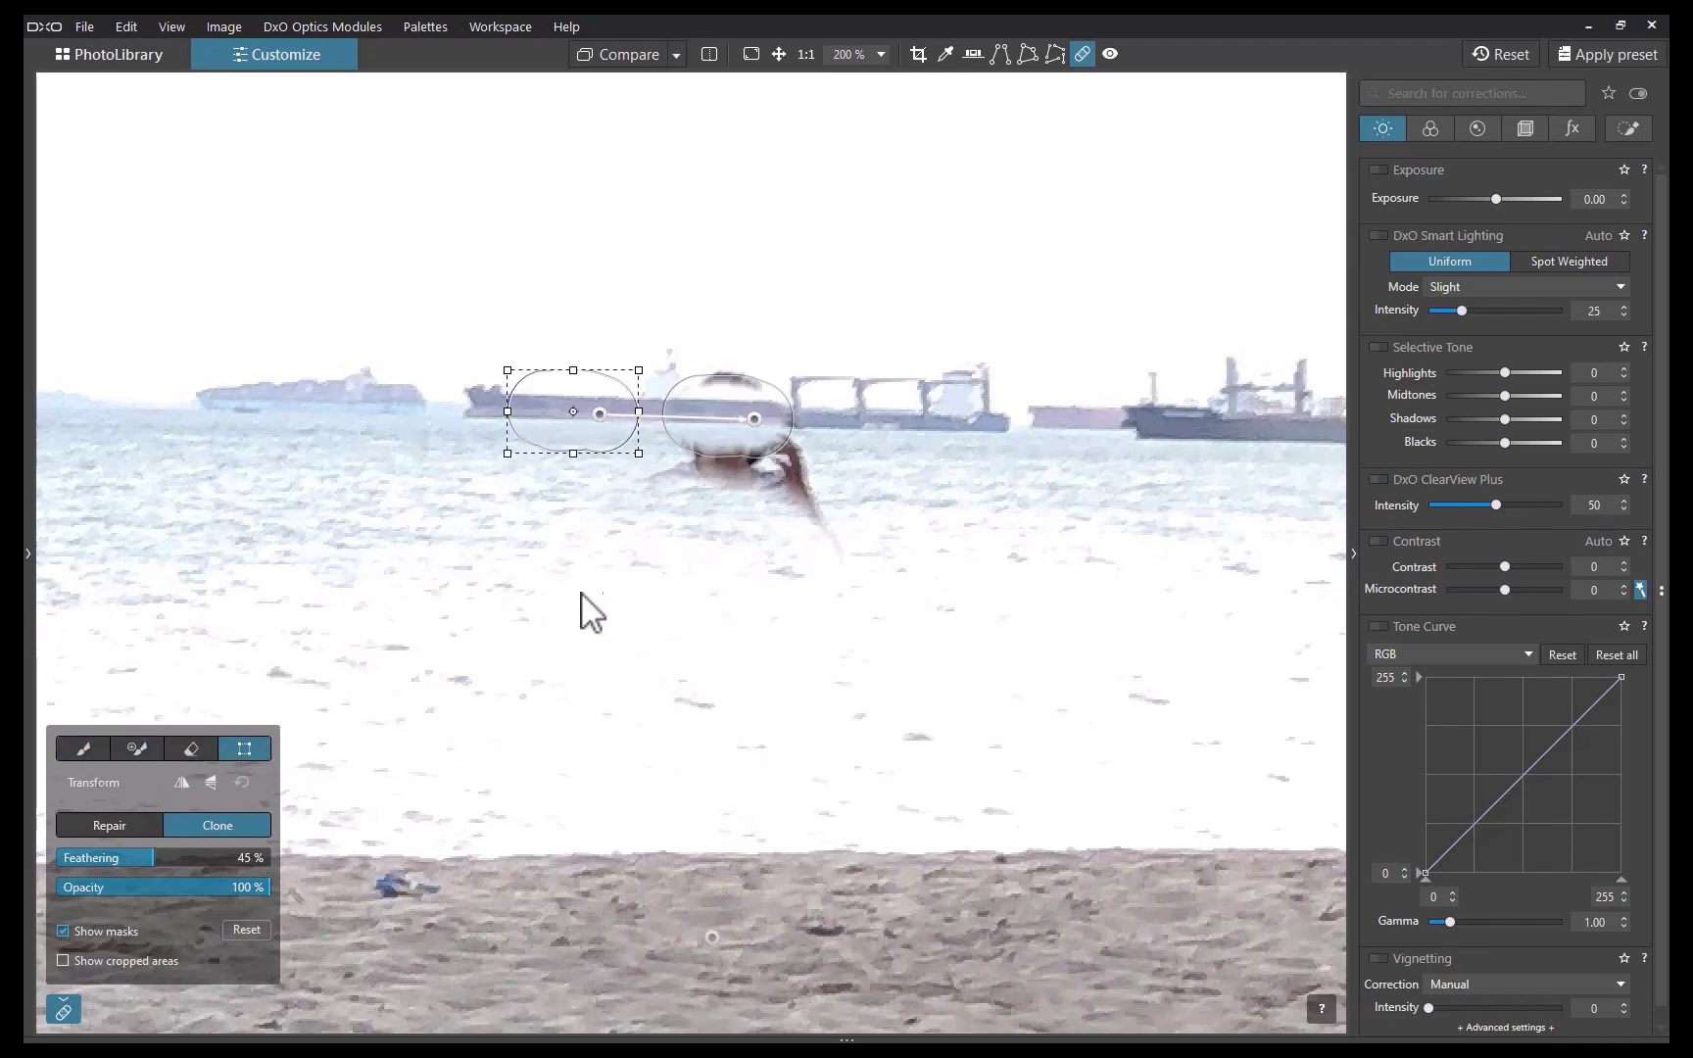
mouse_move(637, 345)
left_mouse_down()
mouse_move(642, 367)
mouse_move(646, 348)
left_mouse_up()
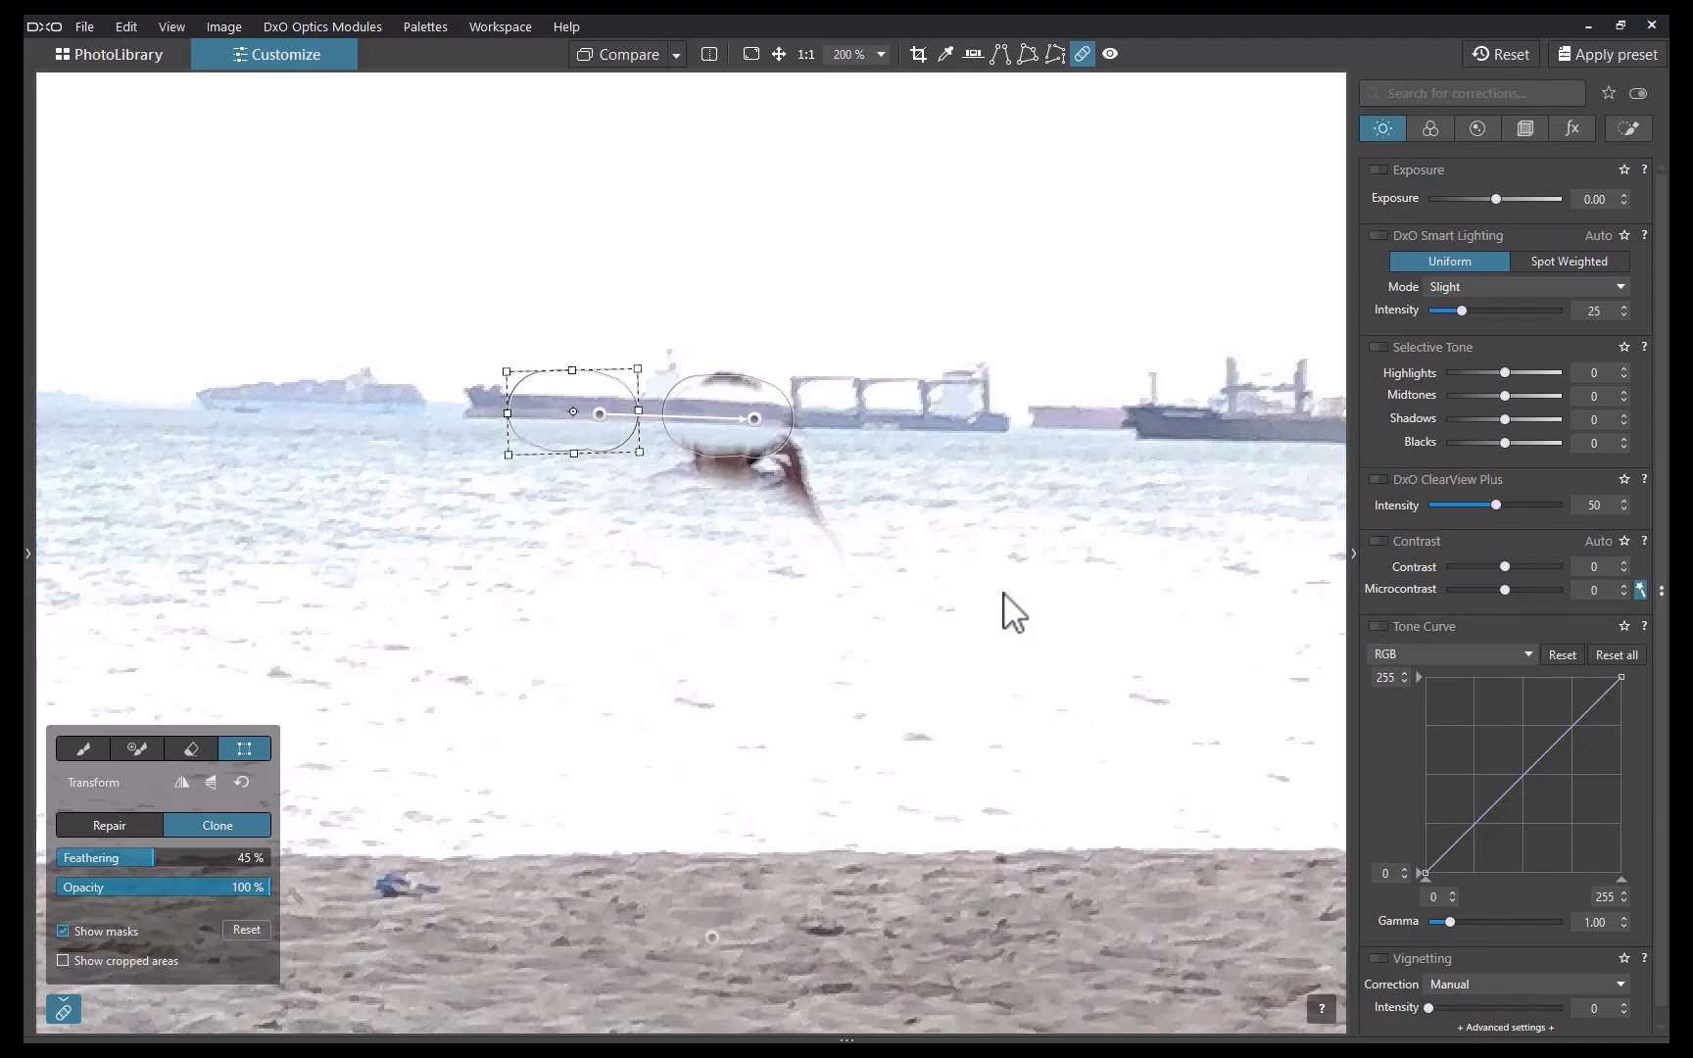
mouse_move(1624, 1030)
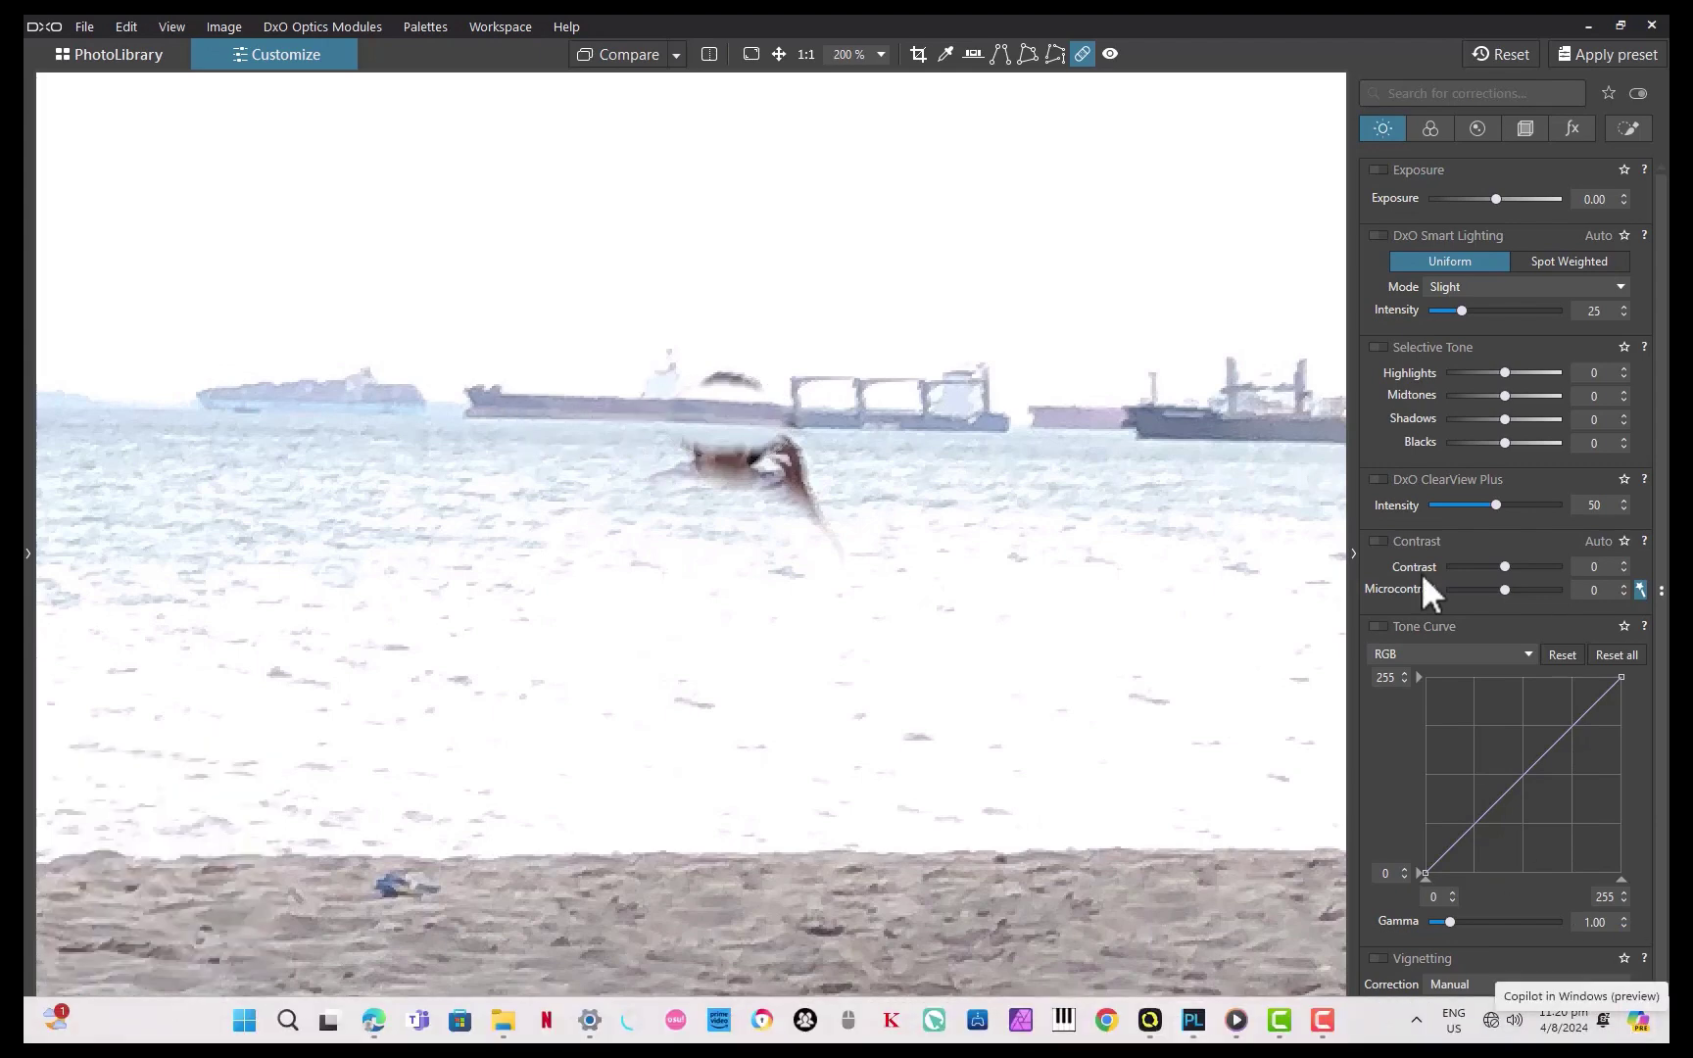
- Cover the last dark blotch near the ship with a patch sourced from the water, then zoom out to check
mouse_move(820, 497)
left_mouse_down()
mouse_move(698, 466)
mouse_move(793, 470)
left_mouse_up()
mouse_move(757, 369)
left_mouse_down()
mouse_move(649, 400)
mouse_move(468, 499)
left_mouse_up()
scroll(718, 332, "up", 1)
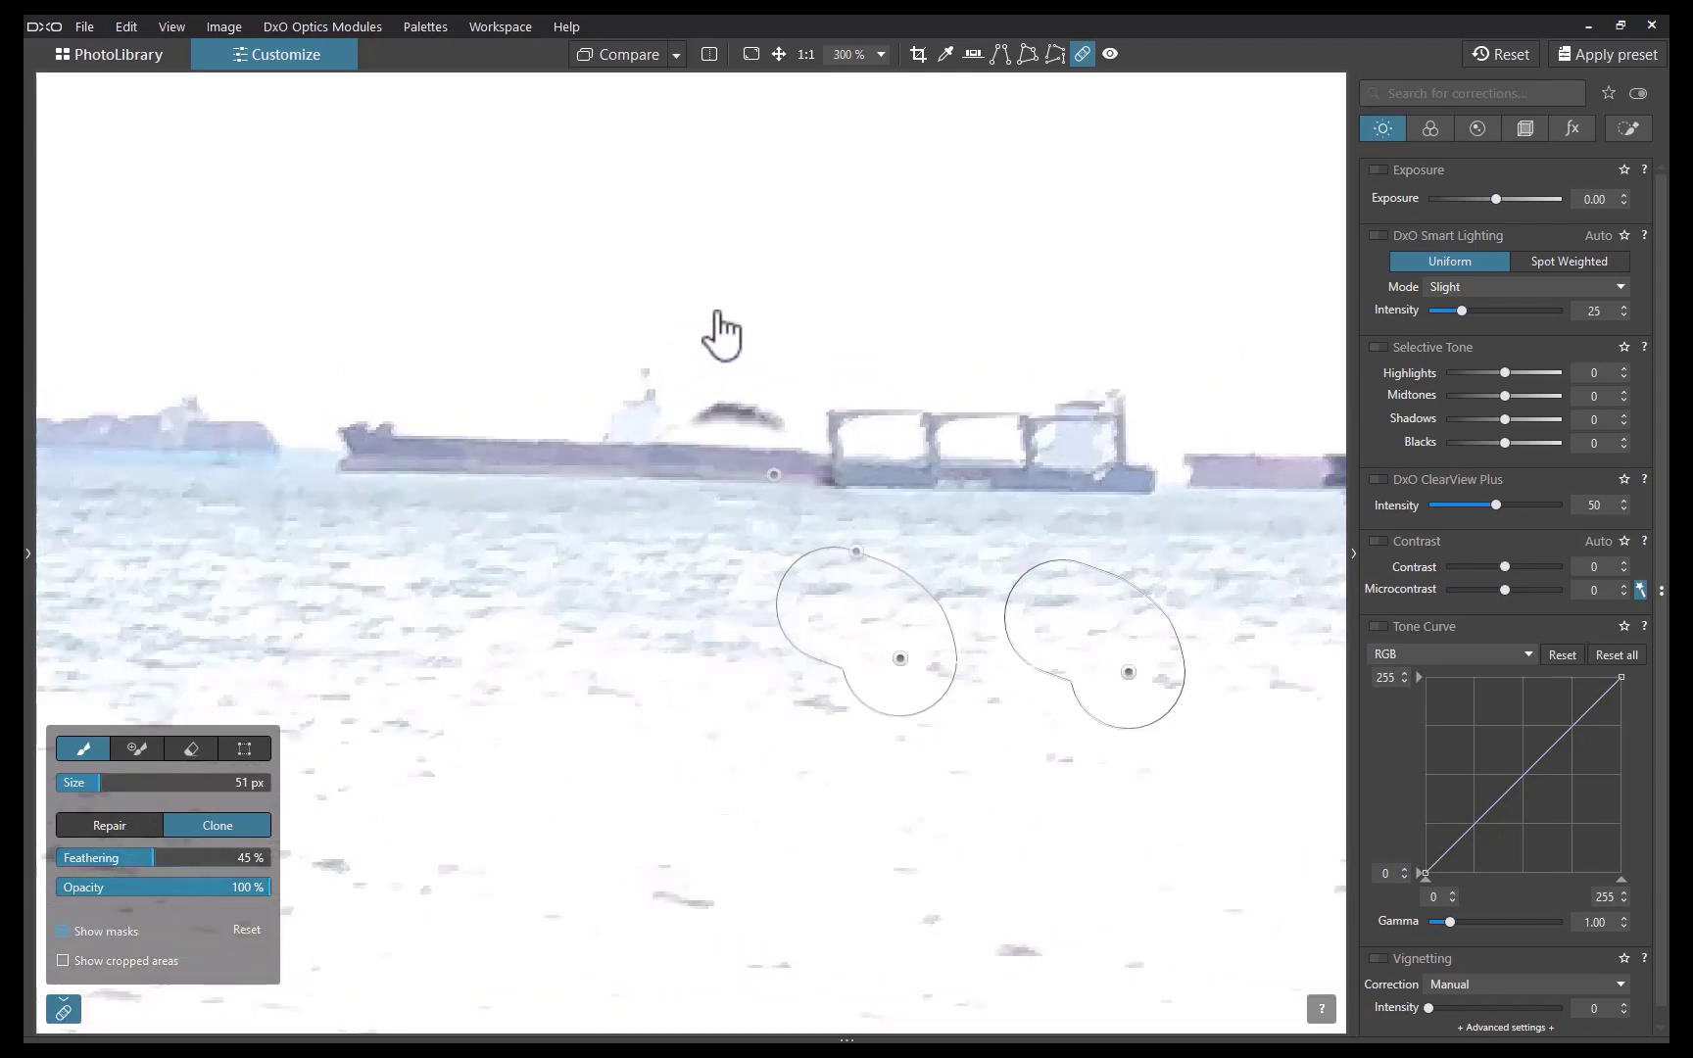
scroll(775, 391, "down", 2)
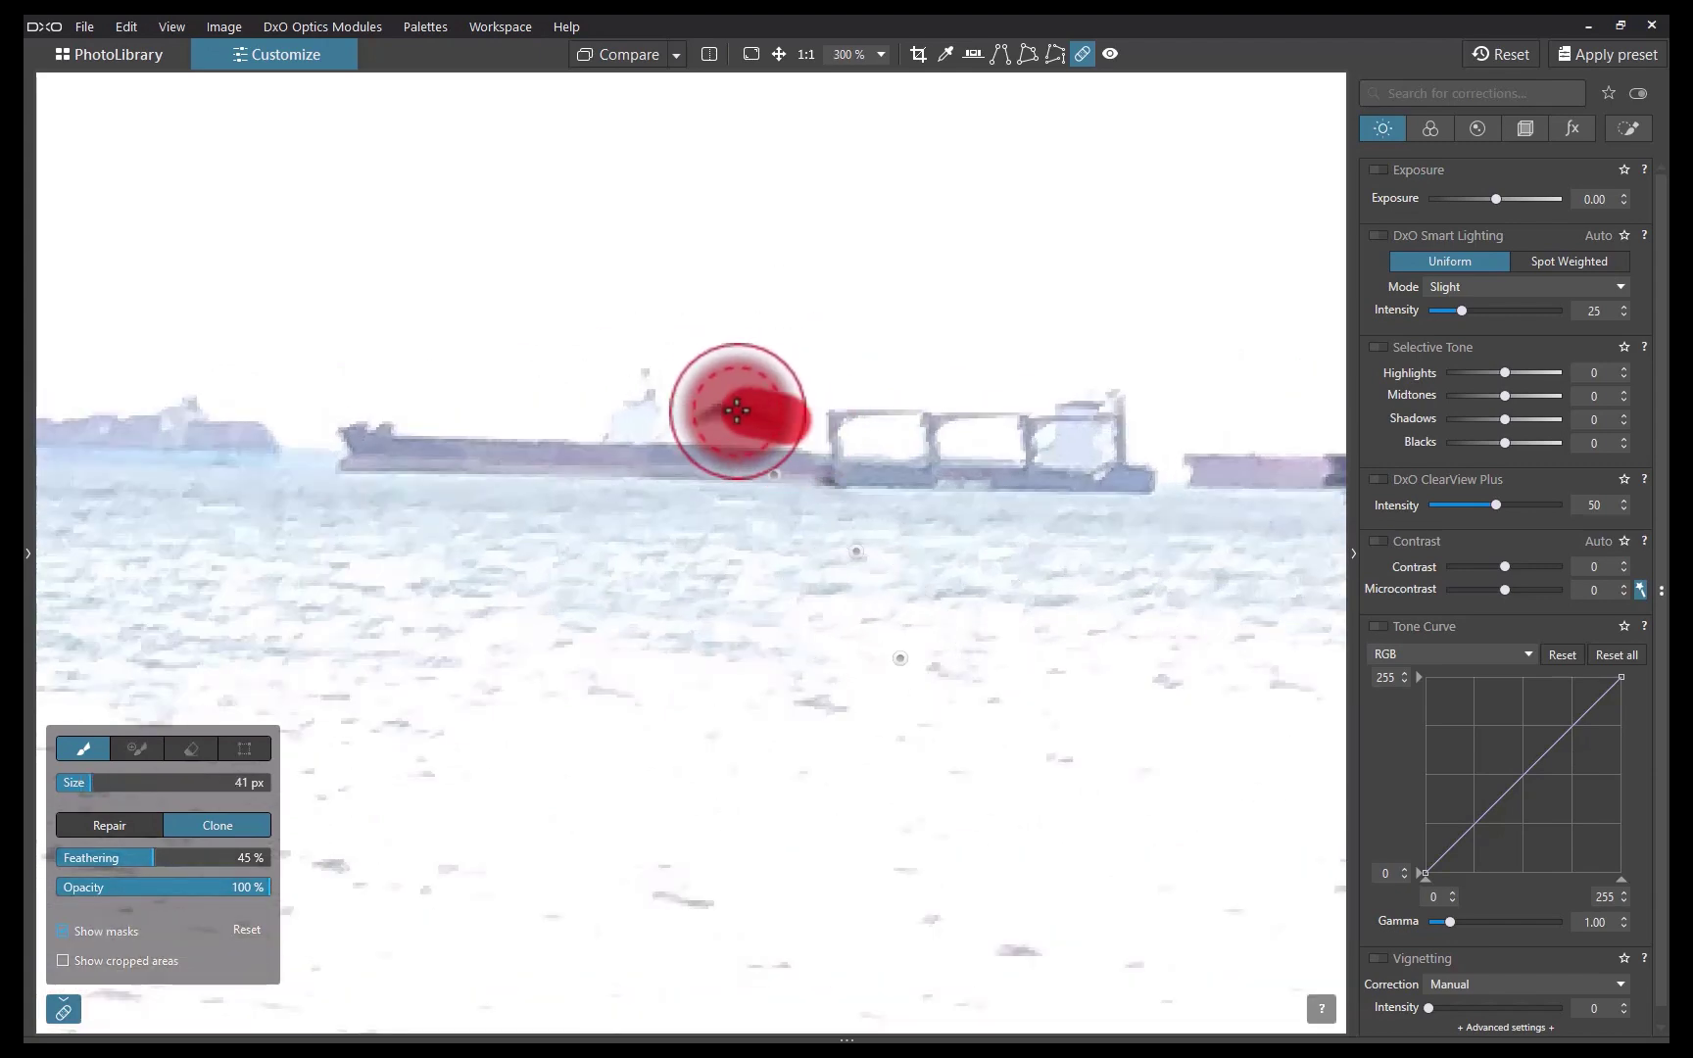
scroll(1160, 503, "down", 5)
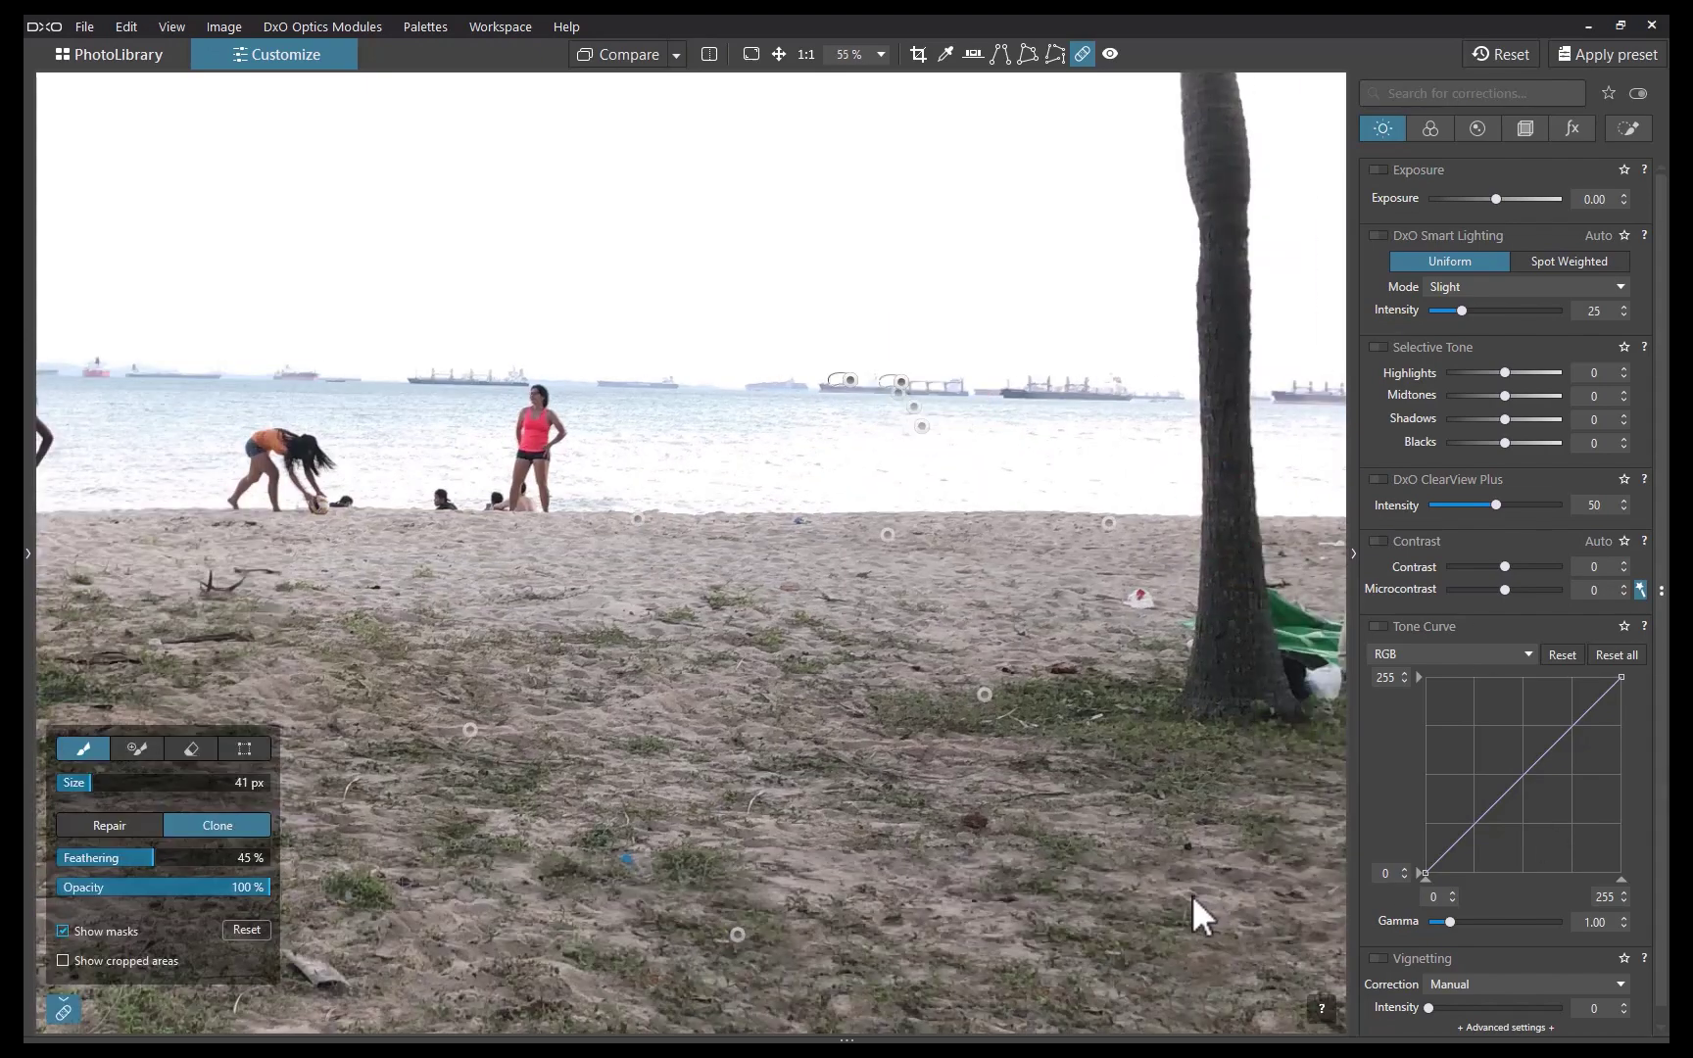
scroll(1209, 889, "down", 2)
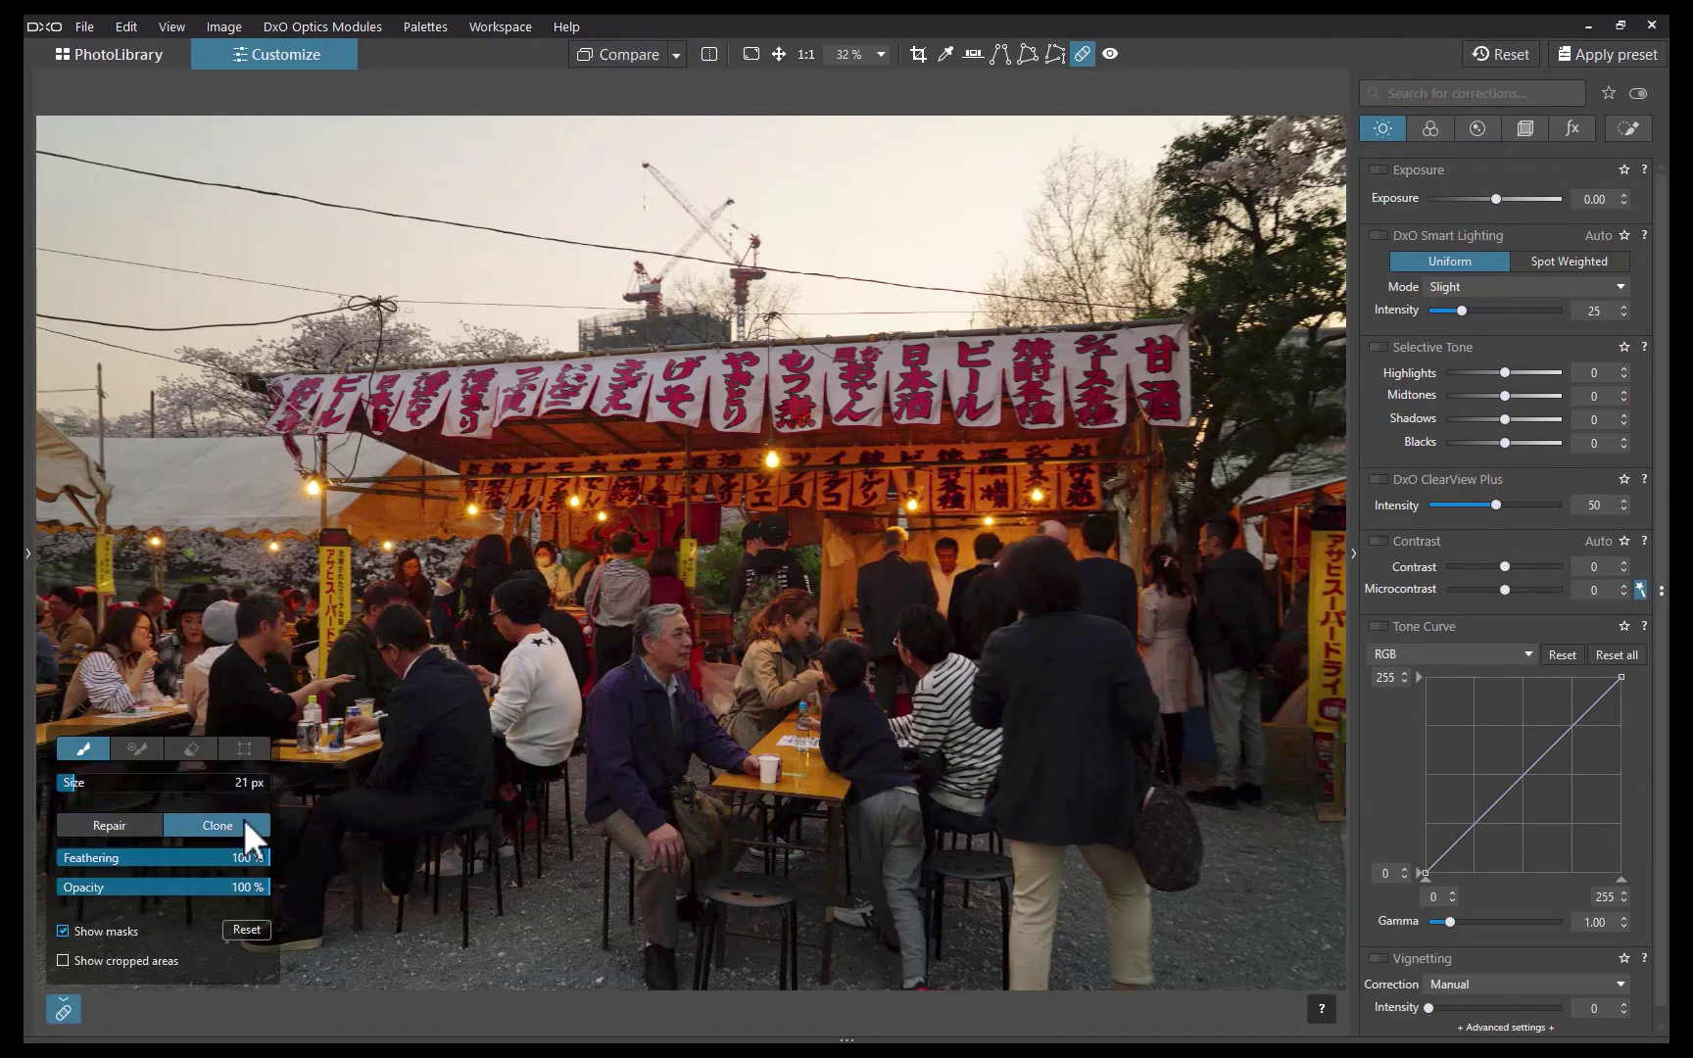
- Clone out the knotted sky wire from clear upper-right sky, then repair along the left wire
left_click_drag(560, 257, 27, 166)
mouse_move(595, 257)
left_mouse_down()
mouse_move(680, 397)
mouse_move(974, 215)
mouse_move(1048, 225)
left_mouse_up()
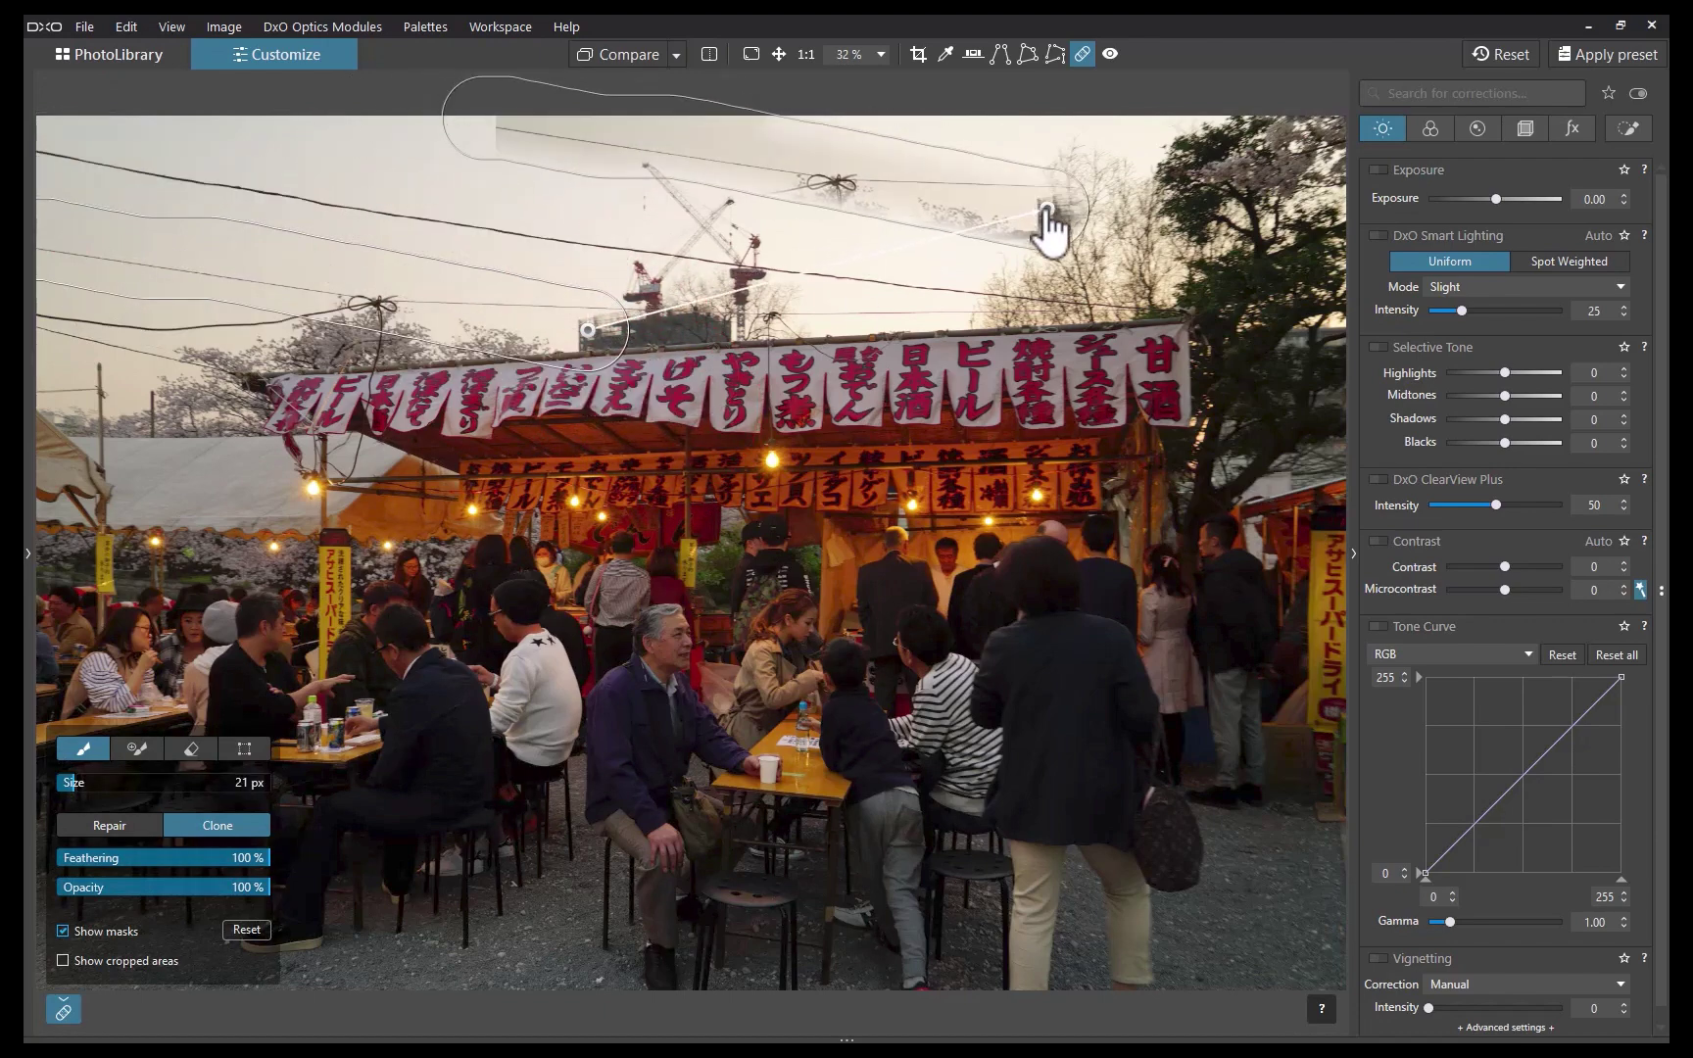
left_click(110, 825)
mouse_move(597, 240)
left_mouse_down()
mouse_move(71, 164)
mouse_move(1161, 325)
left_mouse_up()
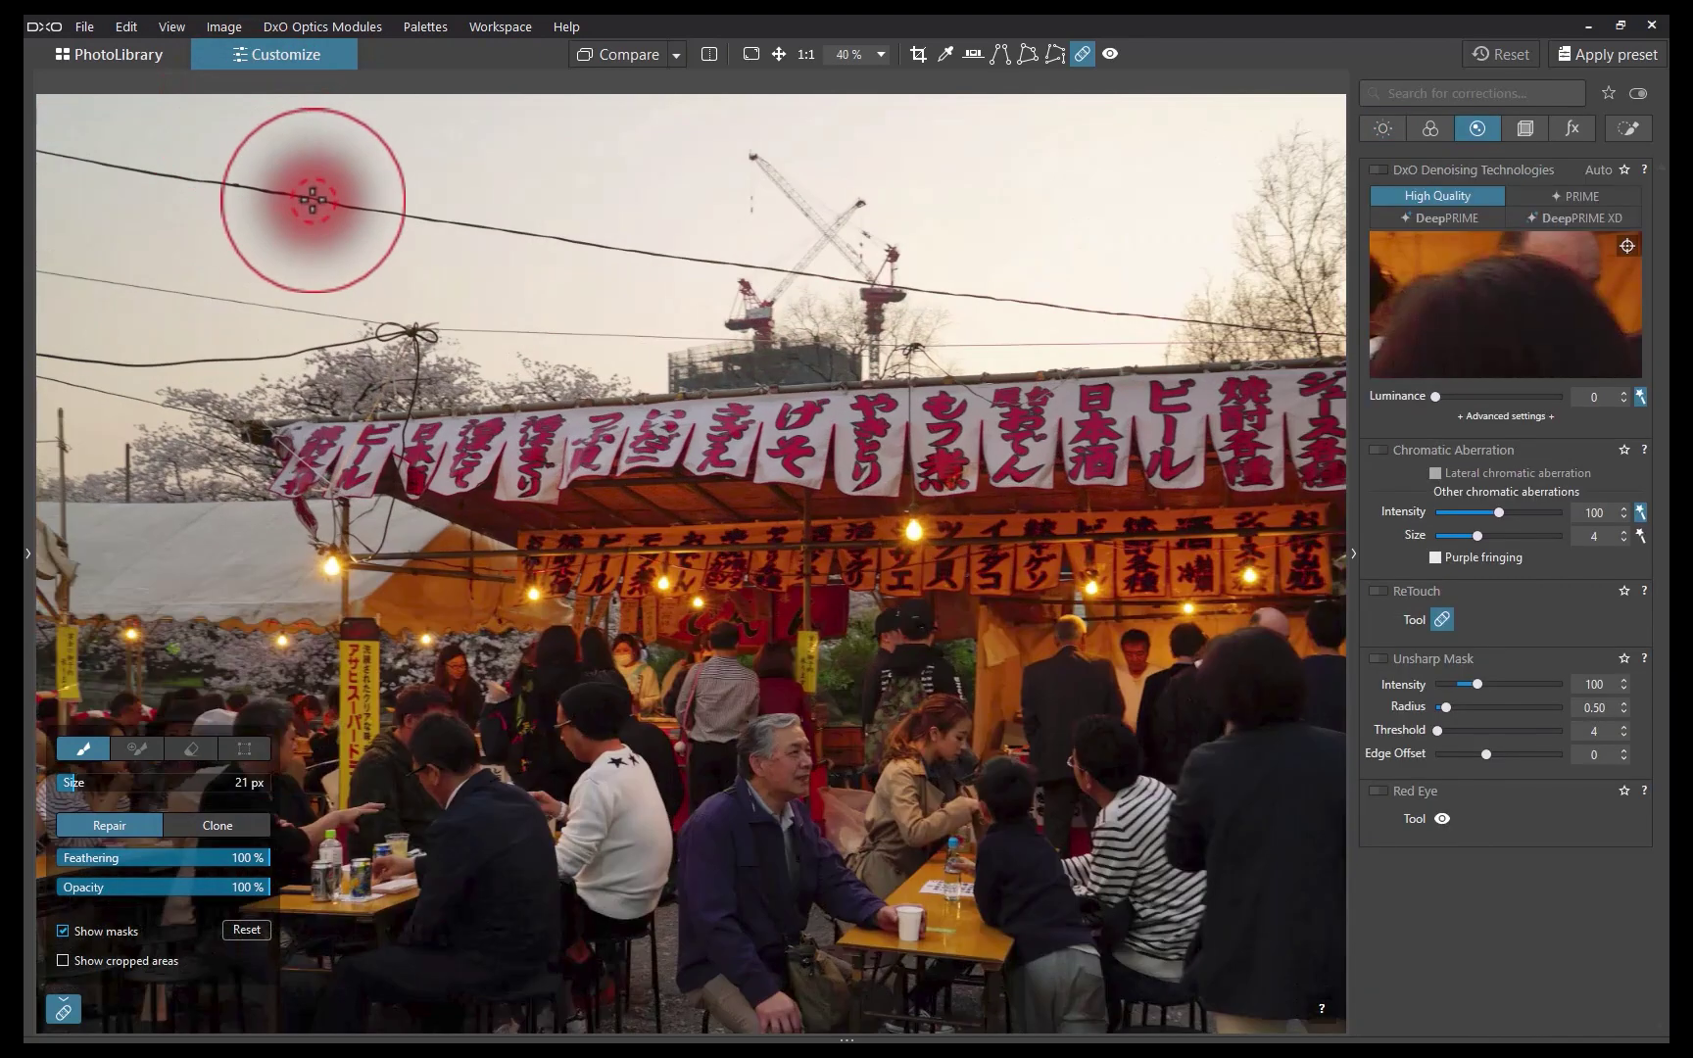
- Repair successive sections of the left sky wire toward the crane, adjusting the repair source
left_click_drag(314, 196, 41, 142)
mouse_move(647, 171)
left_mouse_down()
mouse_move(351, 276)
mouse_move(604, 200)
left_mouse_up()
left_click_drag(315, 206, 564, 241)
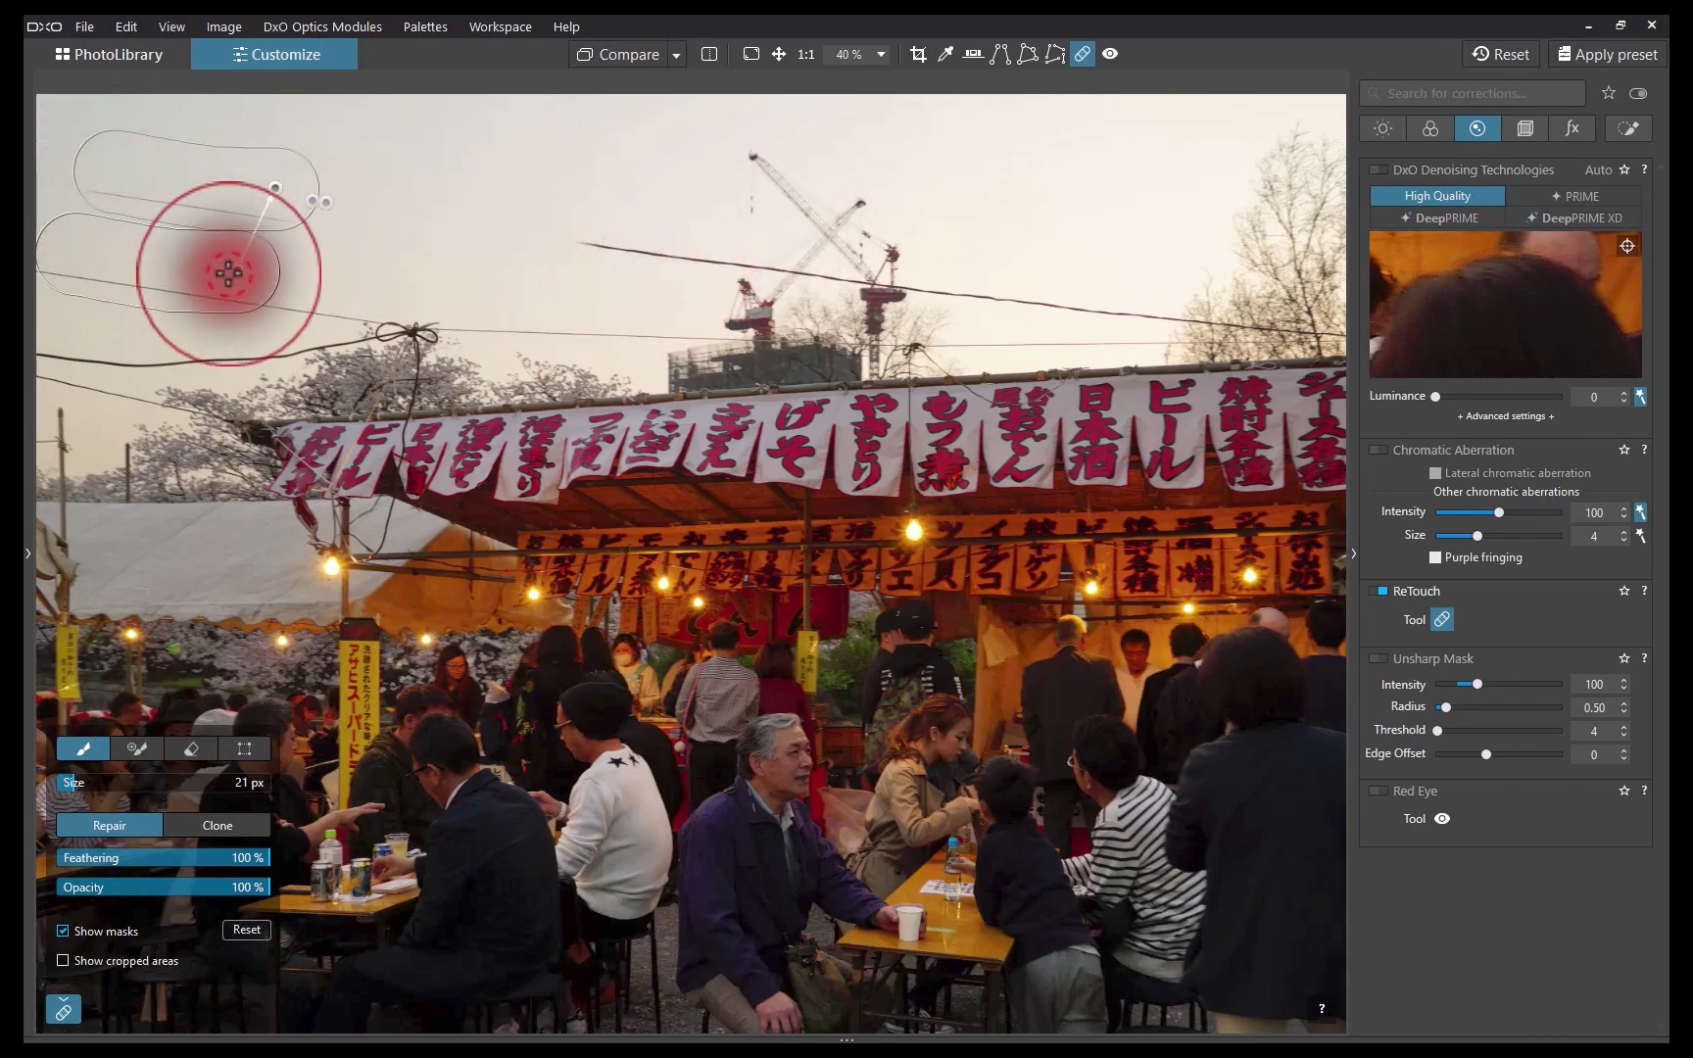
scroll(588, 235, "up", 2)
mouse_move(851, 264)
left_mouse_down()
mouse_move(586, 215)
mouse_move(561, 277)
left_mouse_up()
- Remove the wire beside and at the top of the crane, sampling clear sky with a smaller brush
scroll(897, 284, "up", 3)
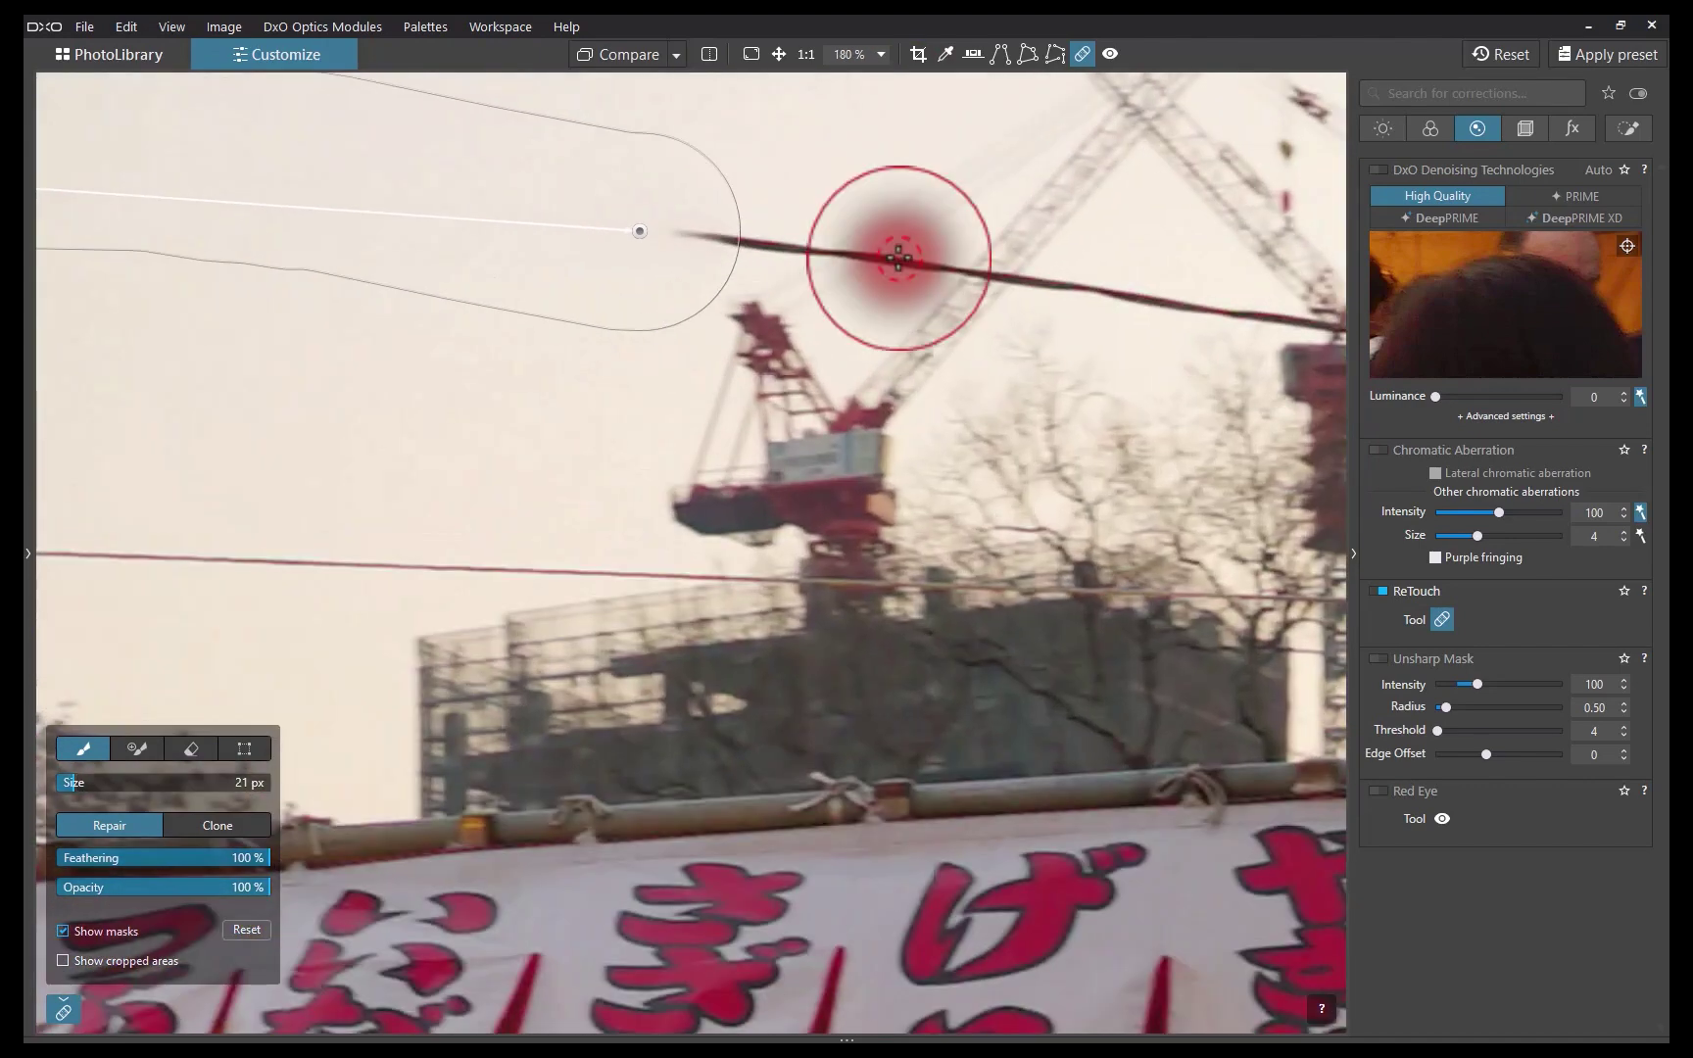
left_click_drag(896, 257, 895, 258)
left_click_drag(975, 176, 1012, 186)
left_click_drag(796, 235, 757, 238)
scroll(541, 378, "up", 4)
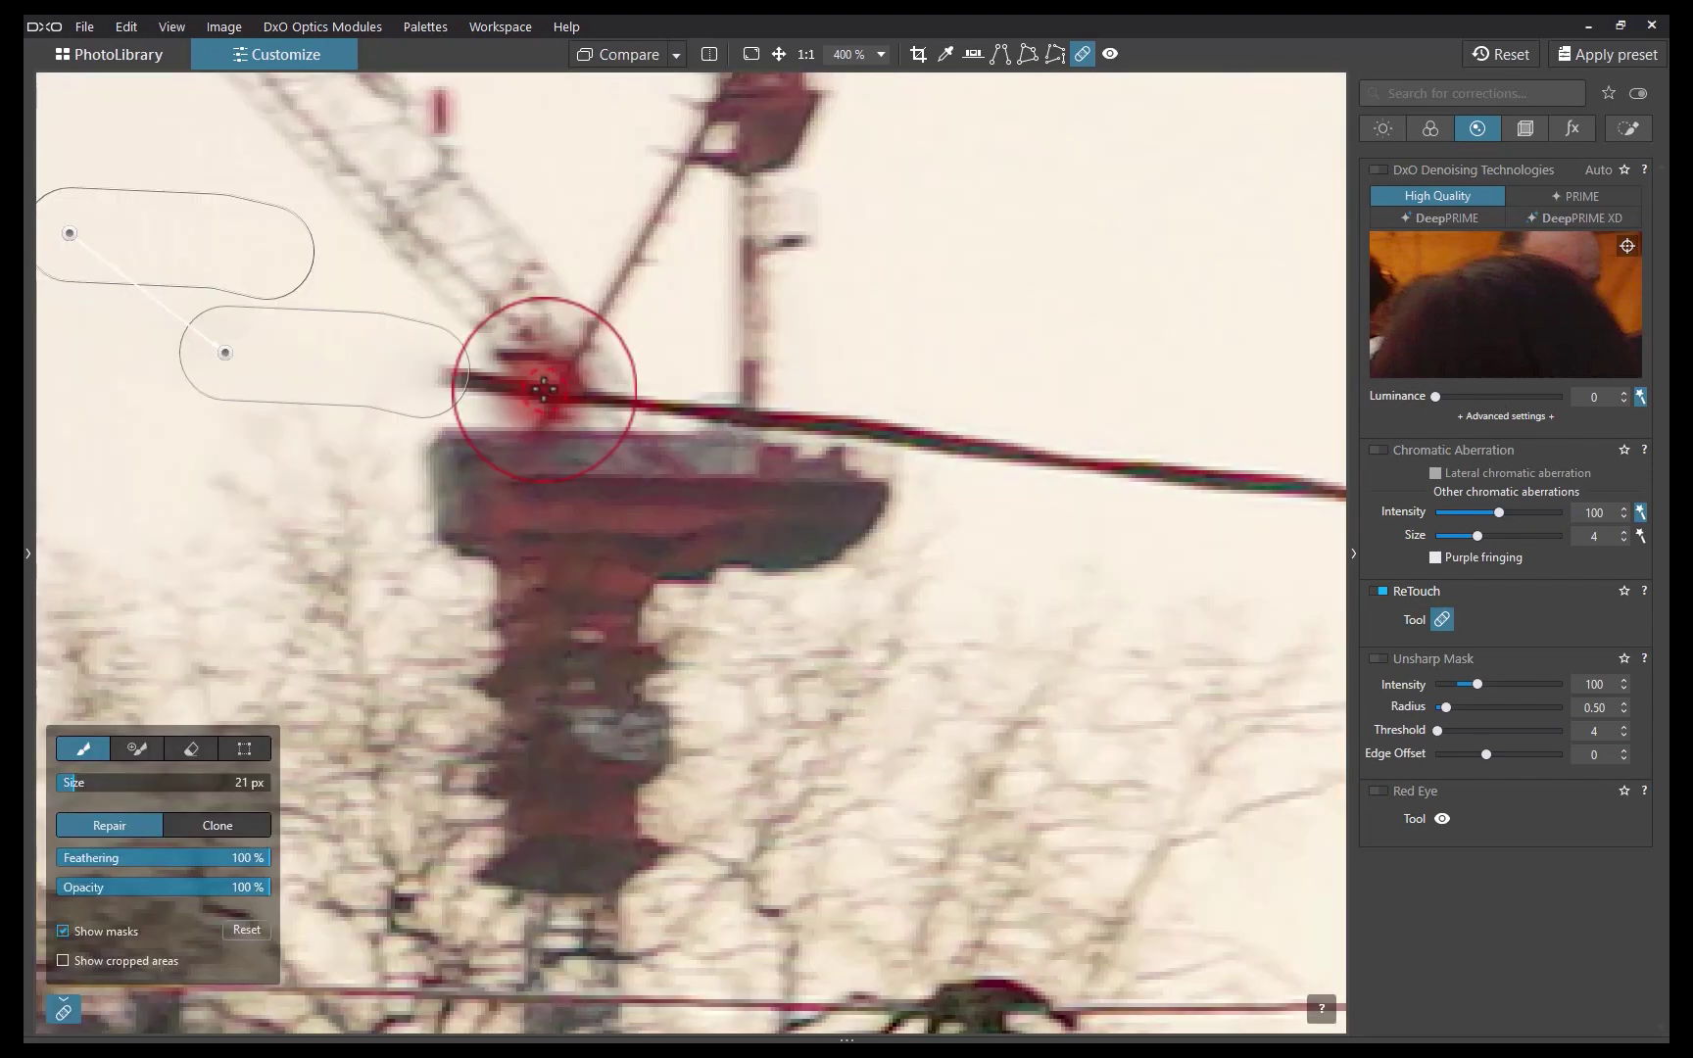
left_click(525, 390)
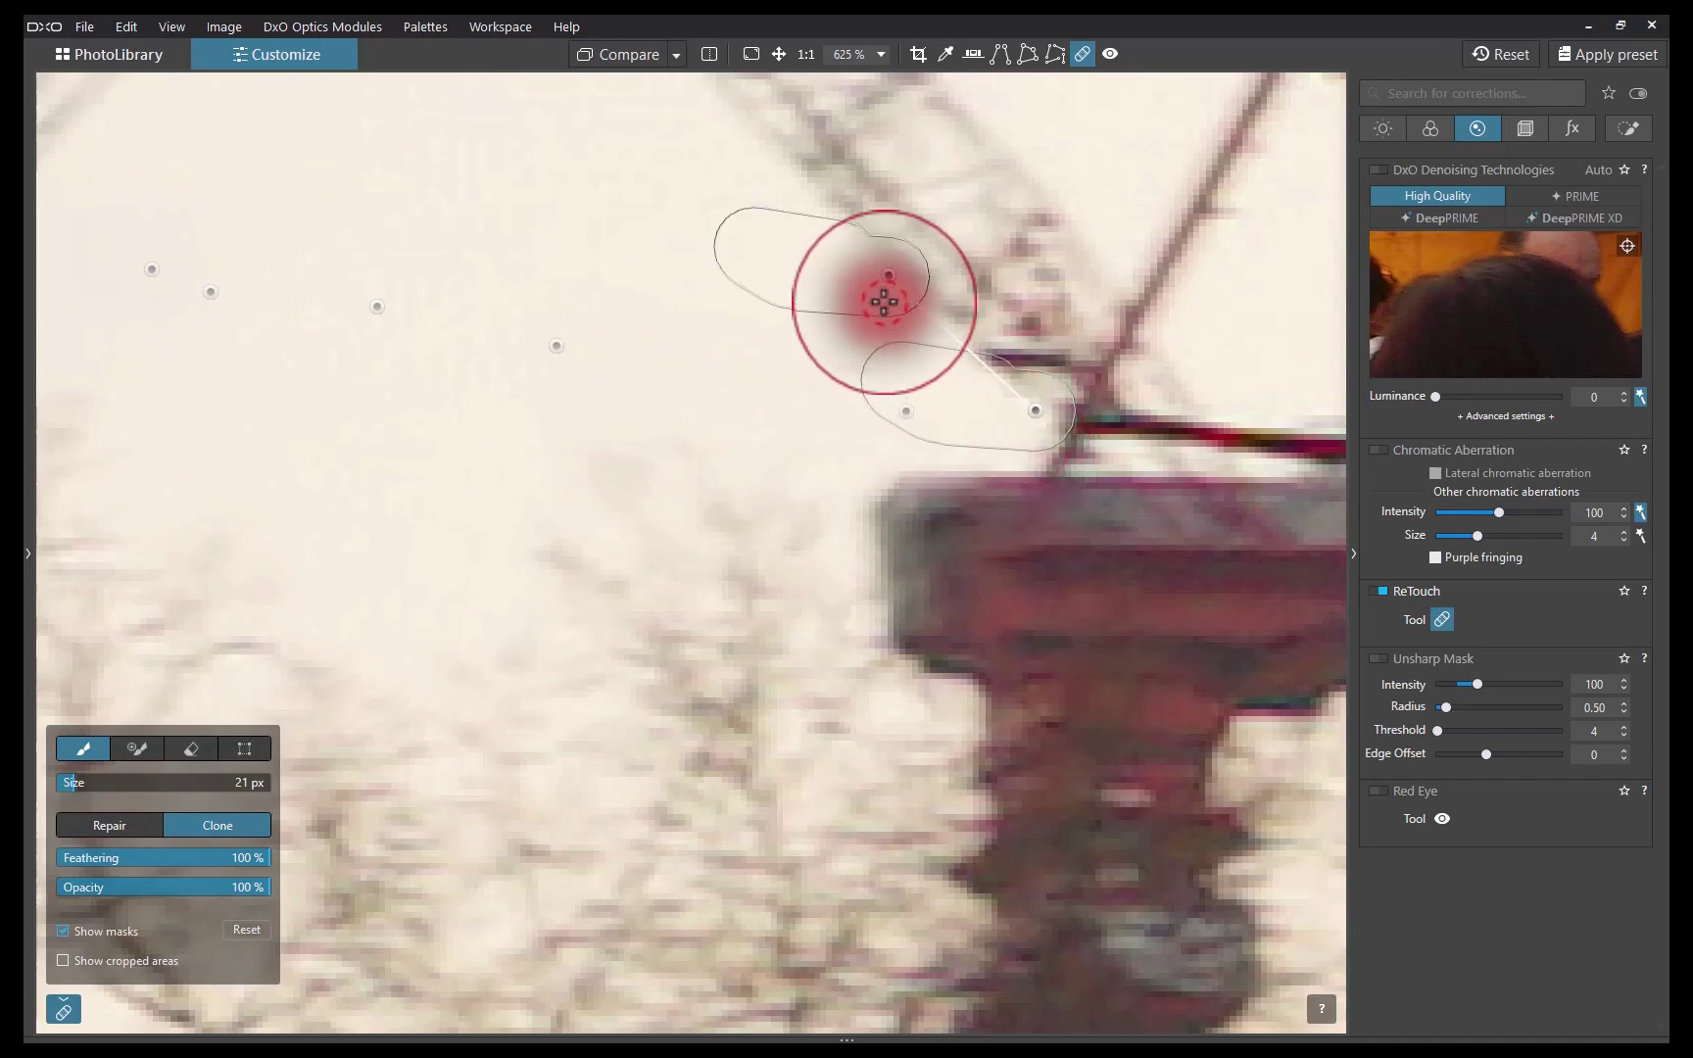
- Shift the clone source right beside the crane and clone over the wire at the crane cab
left_click_drag(888, 275, 912, 277)
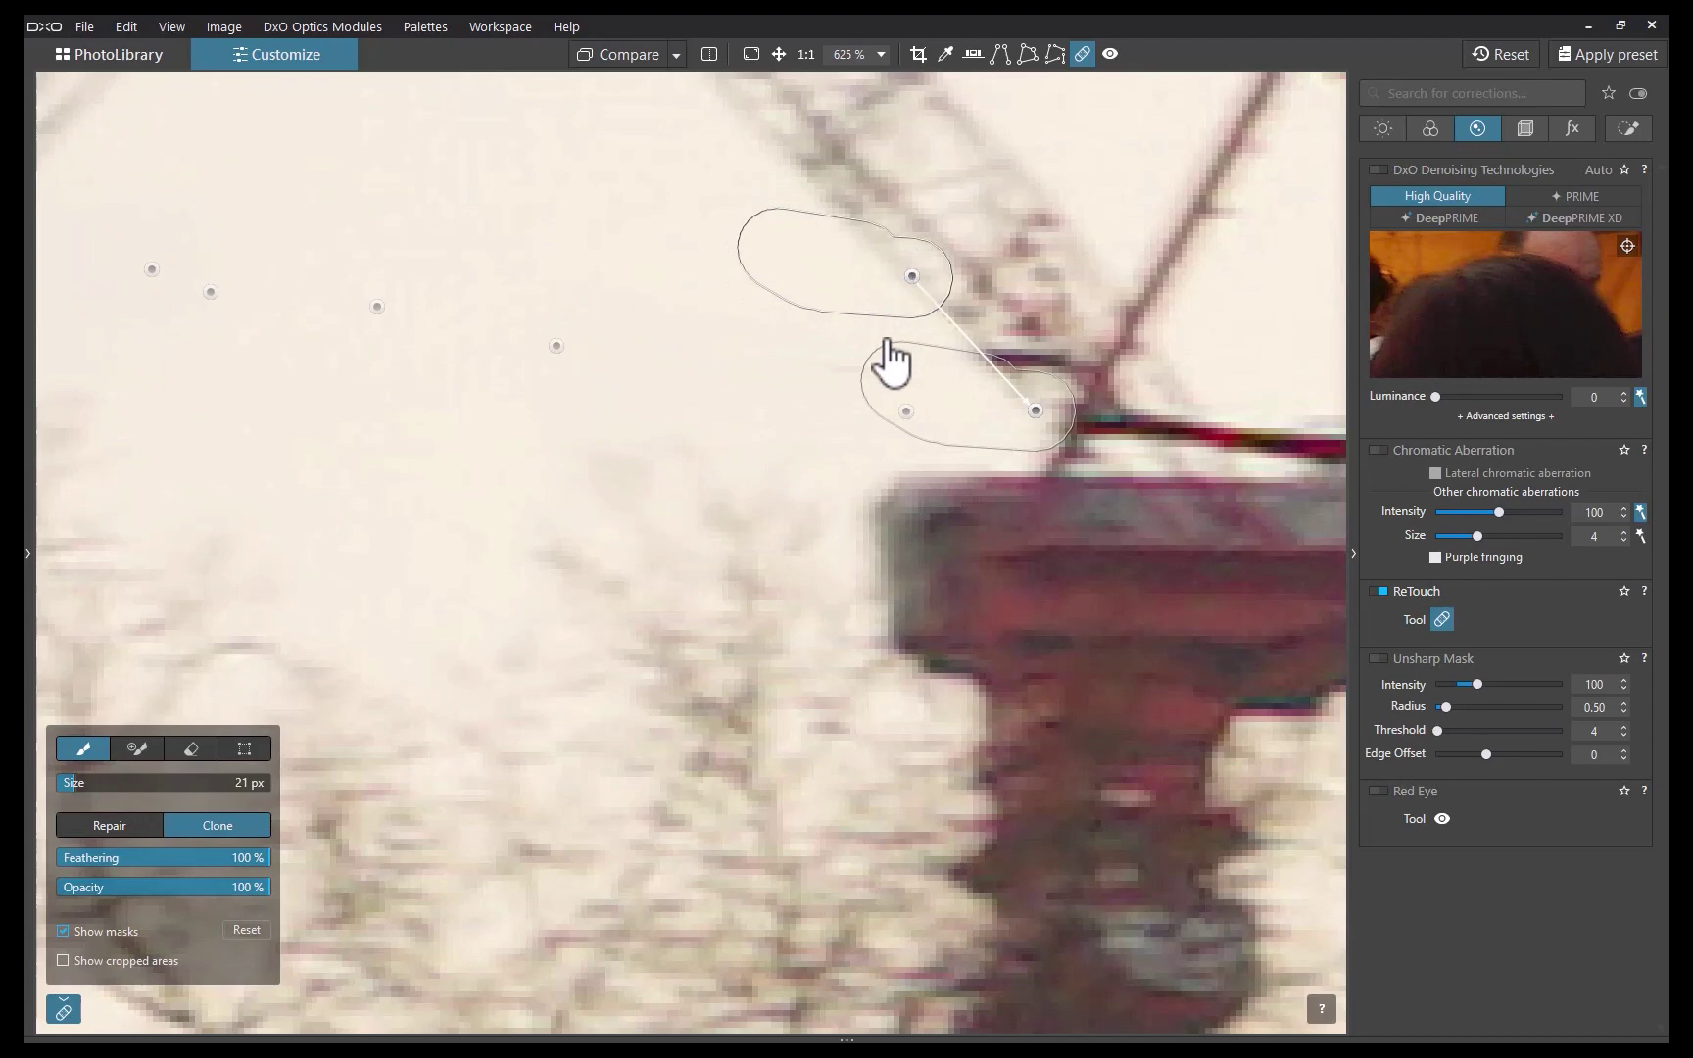
left_click_drag(907, 365, 813, 362)
- Fit the festival photo to the window and compare the original with the wire-free result
left_click(751, 54)
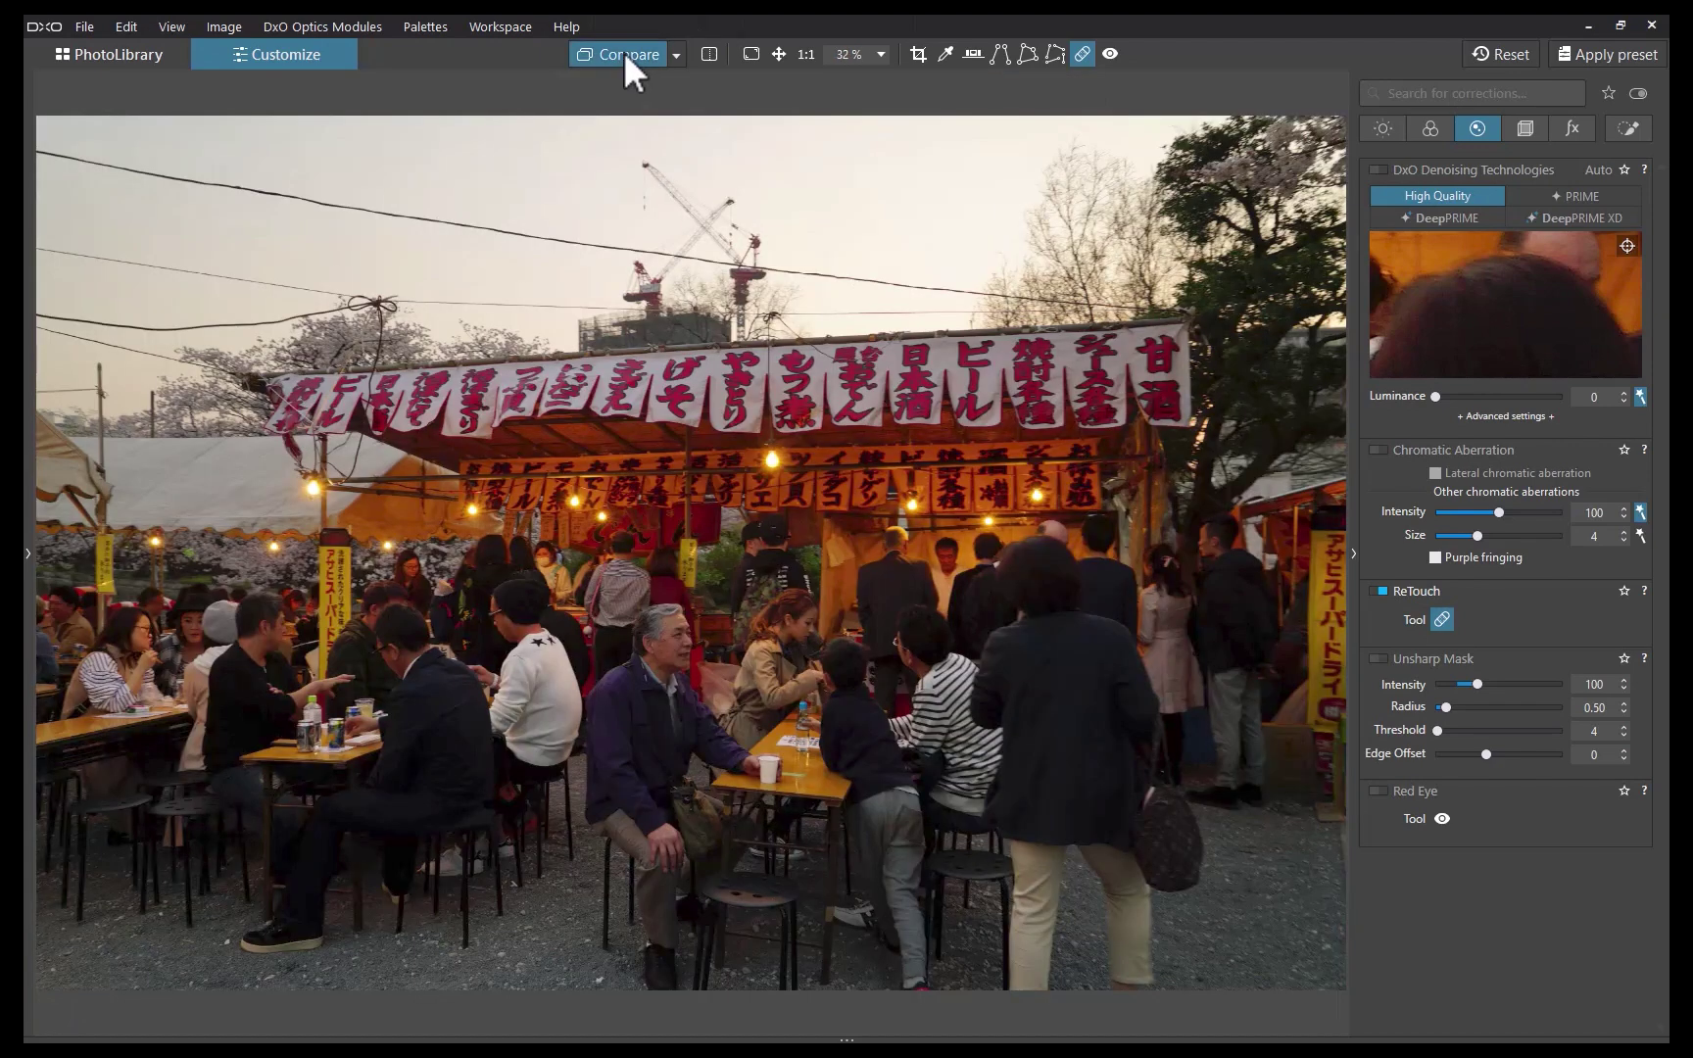
left_click_drag(623, 52, 623, 52)
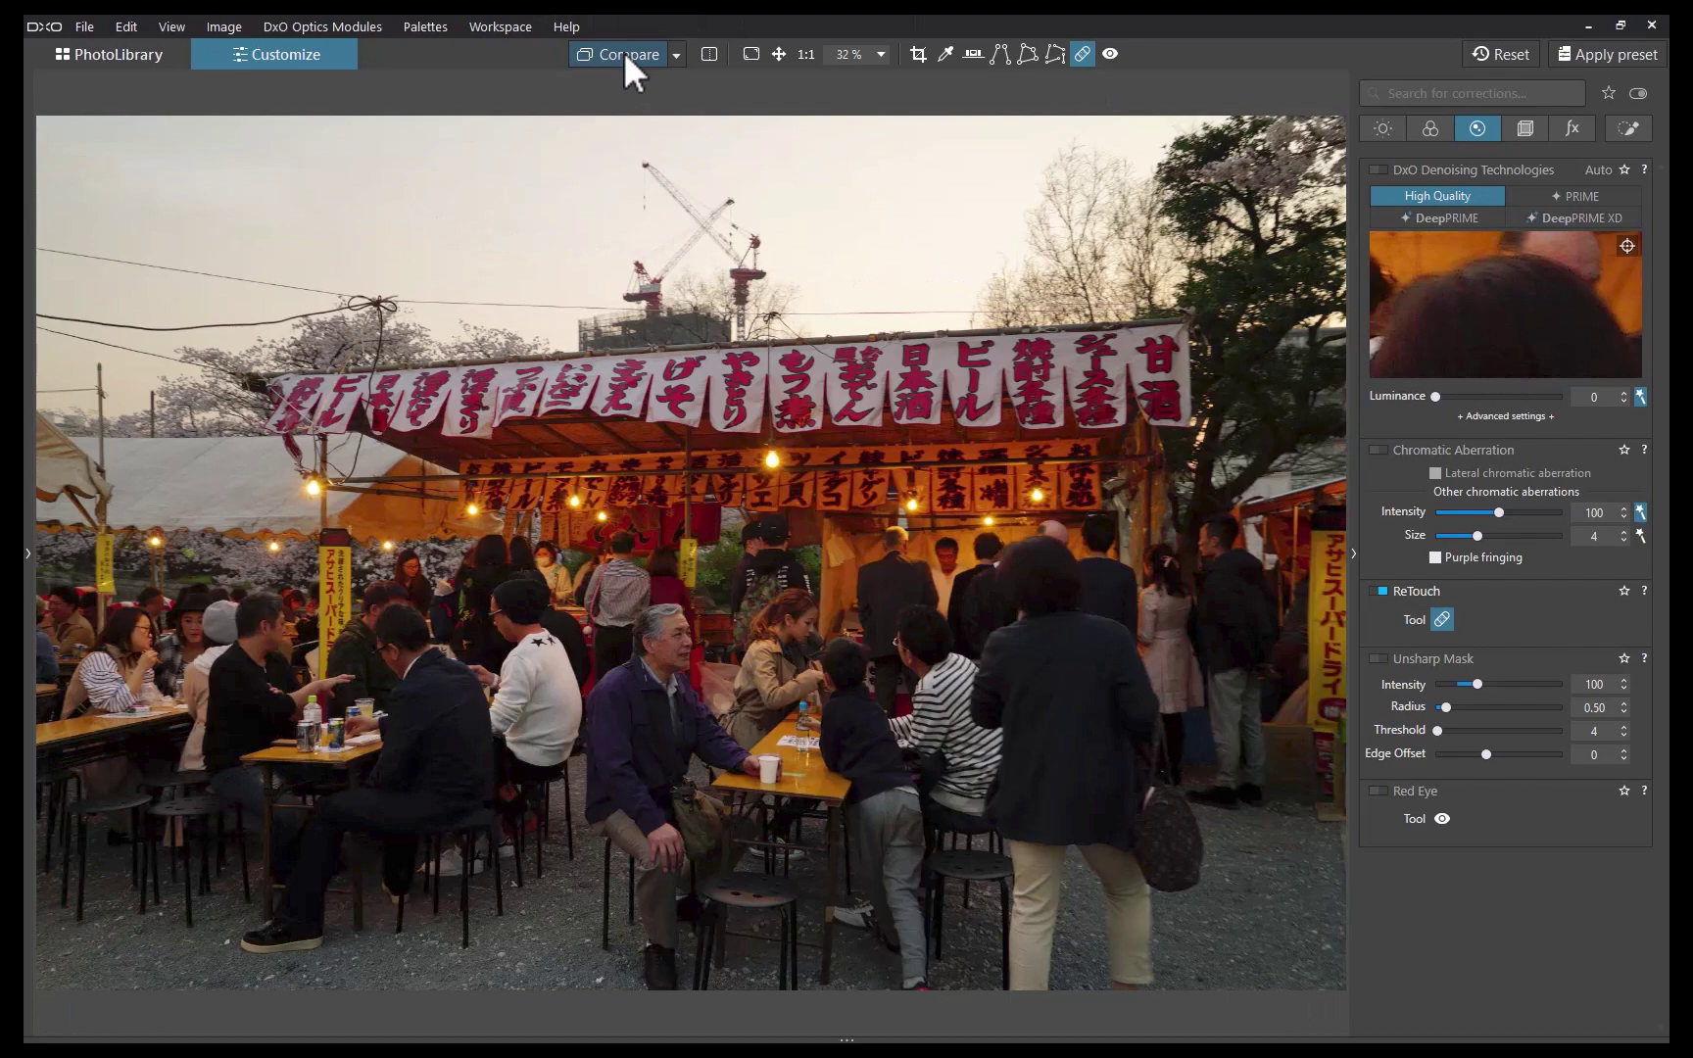